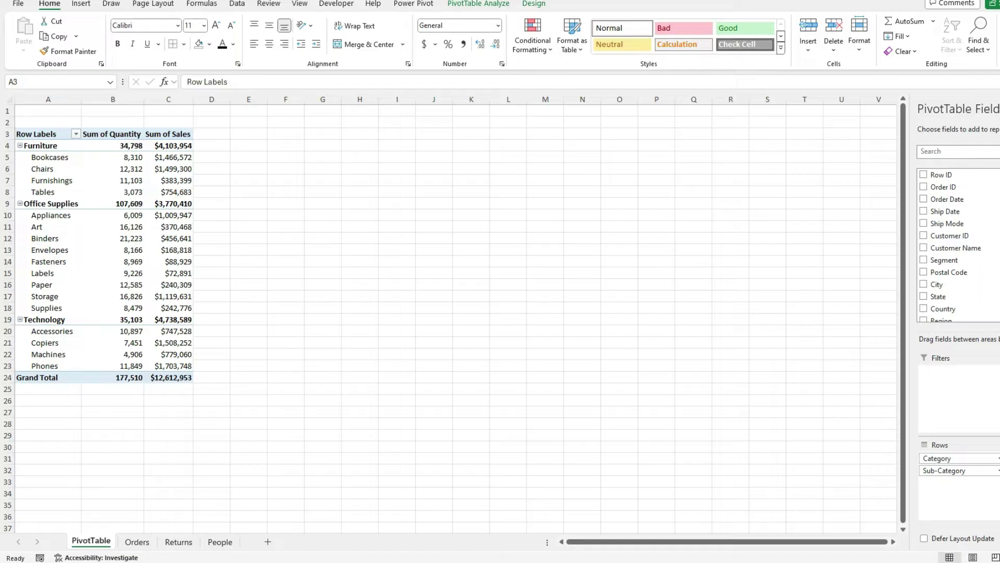
Inspect the pivot table's current source range, leaving it unchanged
left_click(489, 5)
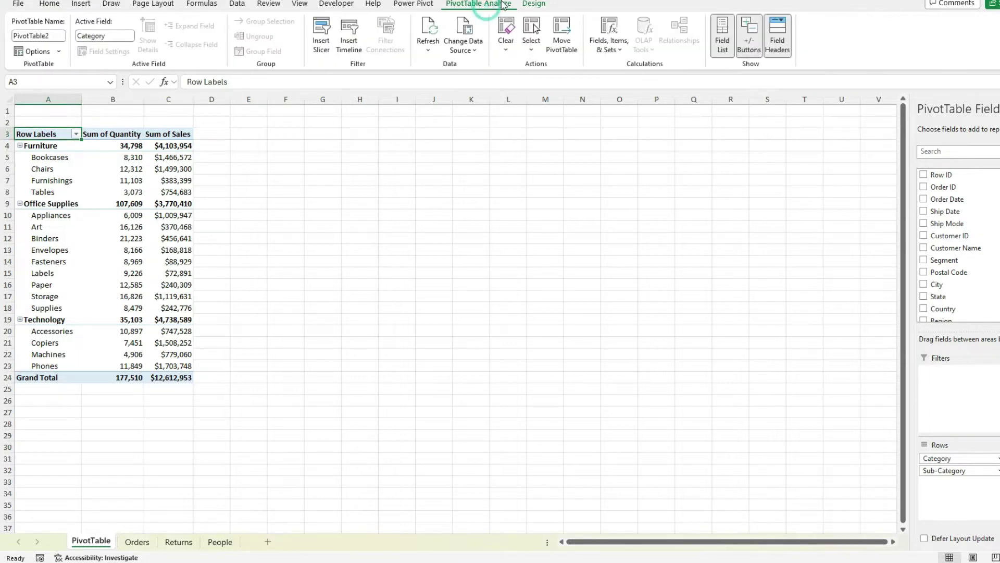
left_click(478, 28)
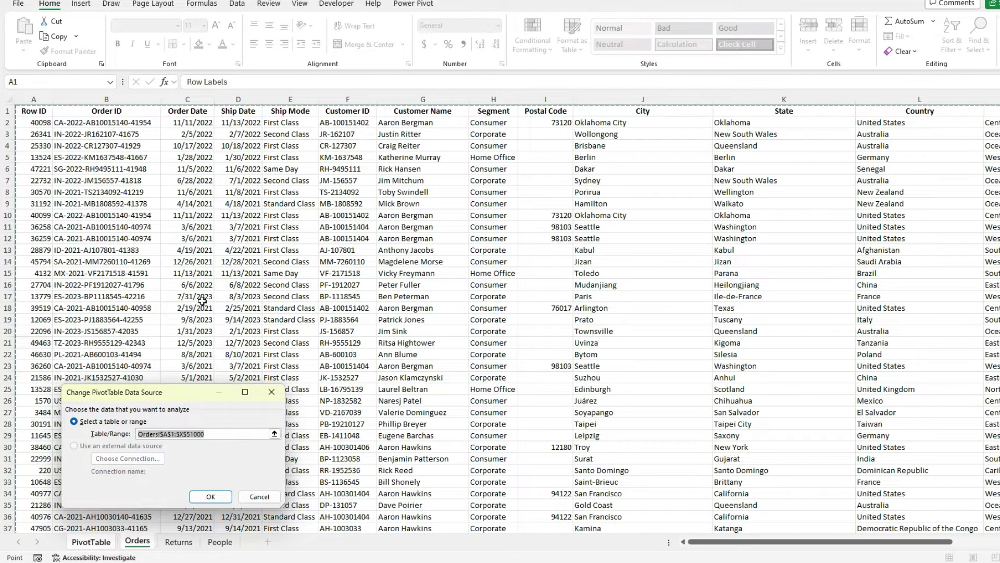
left_click(190, 435)
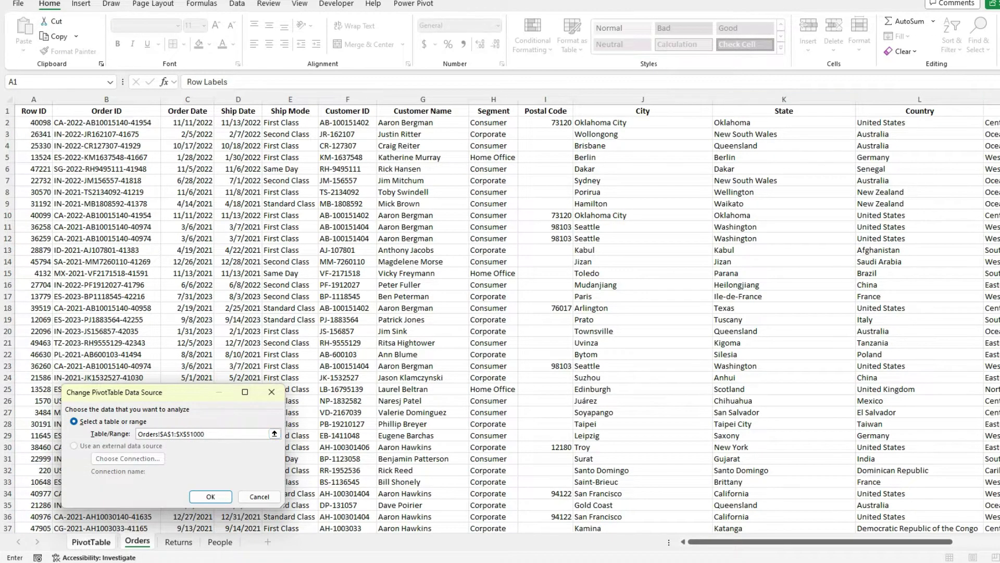
scroll(984, 512, "down", 20)
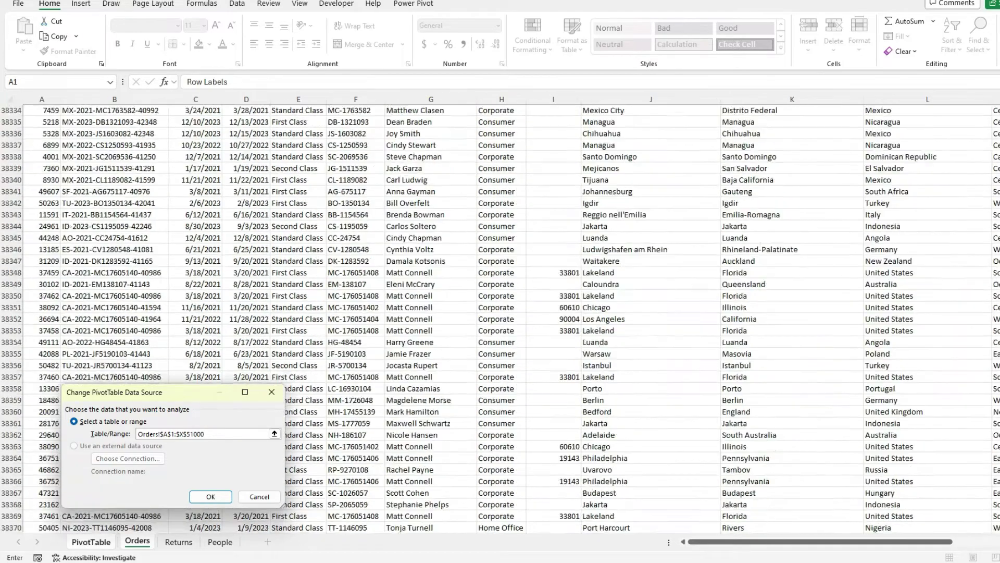
scroll(532, 378, "down", 4)
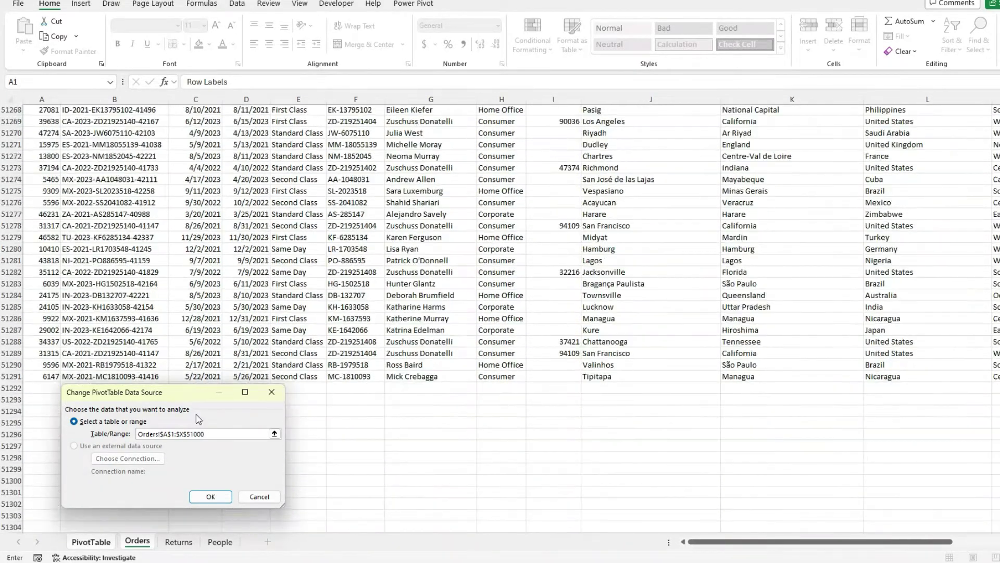
left_click(217, 435)
left_click(261, 496)
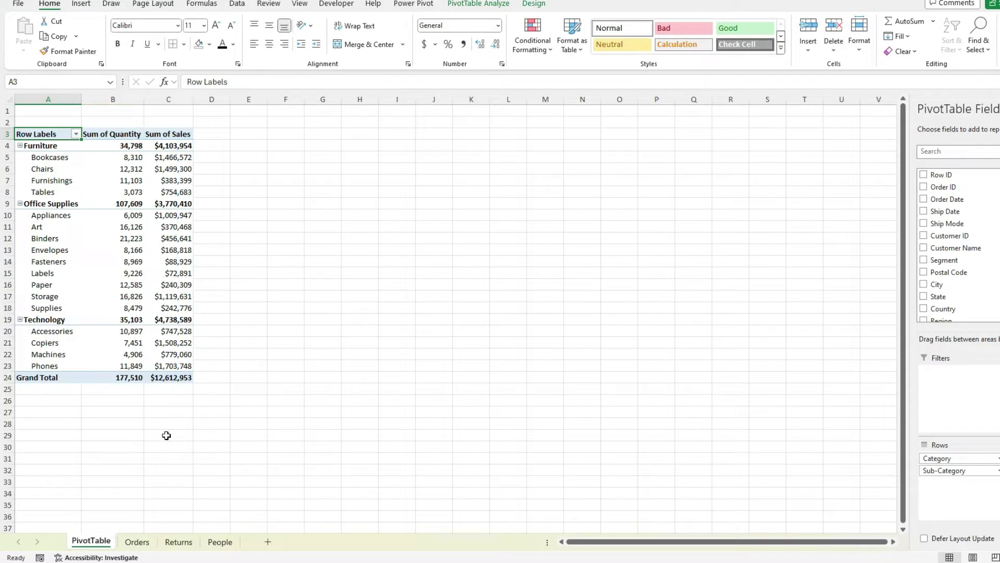
Convert the Orders data $A$1:$X$51291 into an Excel table with headers
left_click(135, 542)
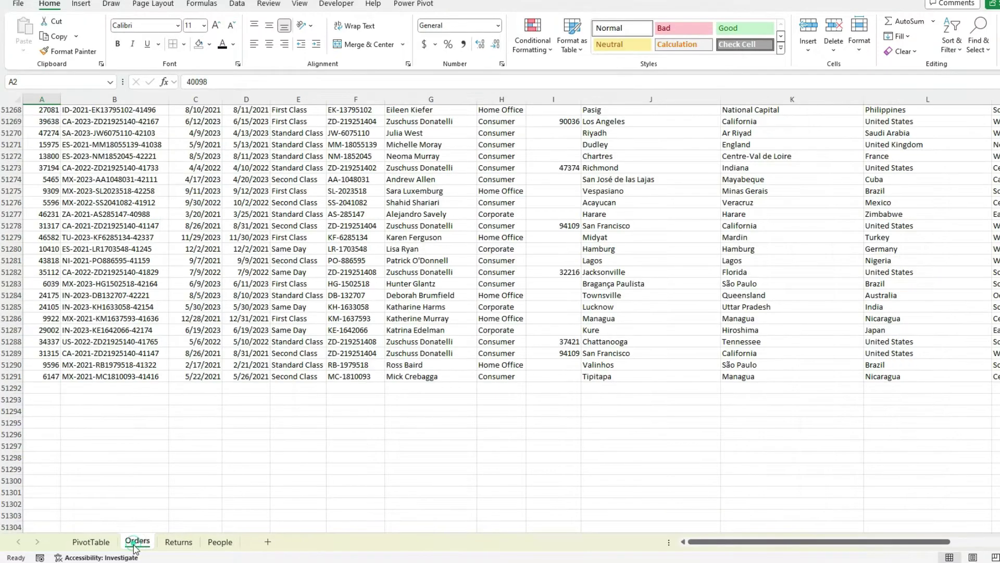
left_click(205, 226)
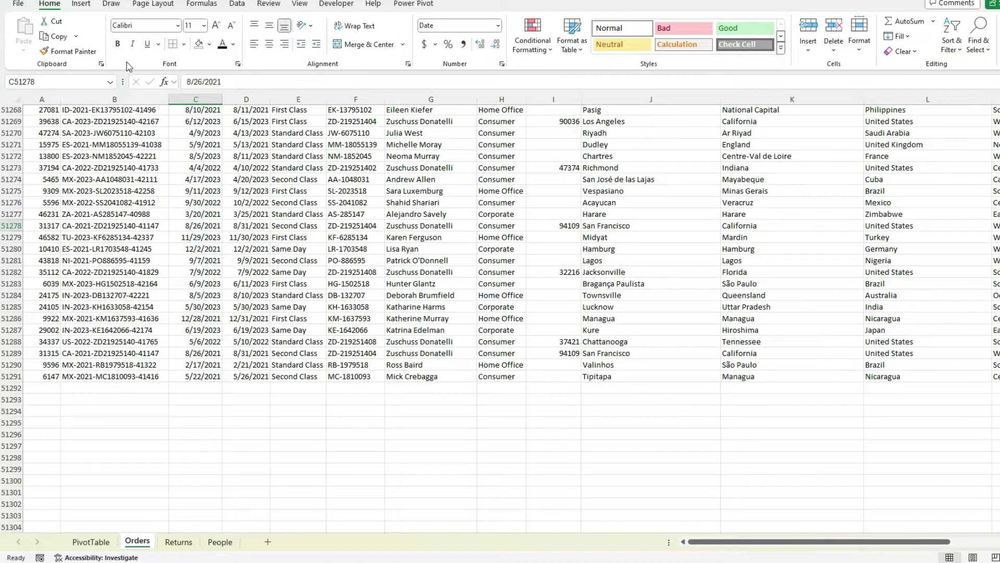
left_click(81, 7)
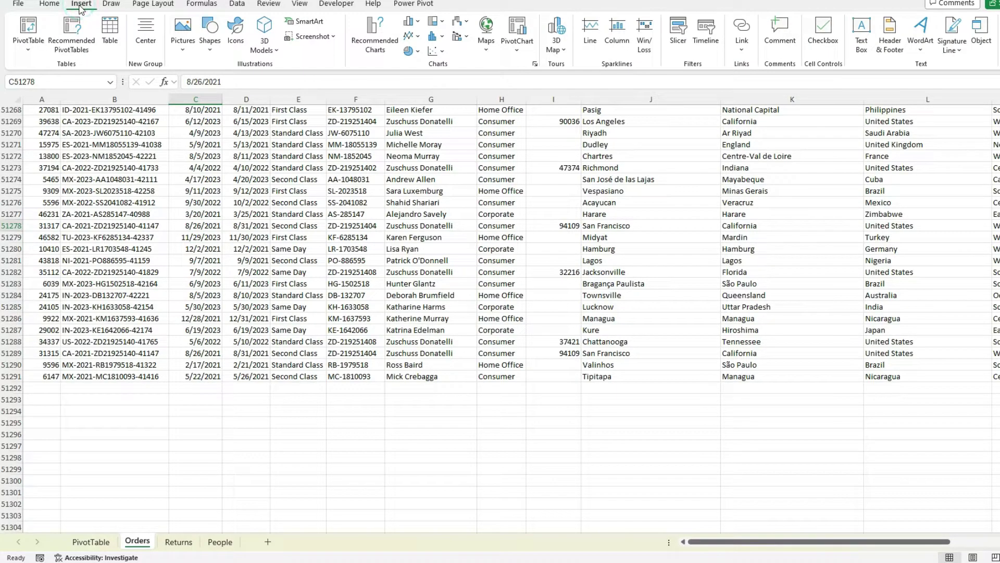
left_click(109, 35)
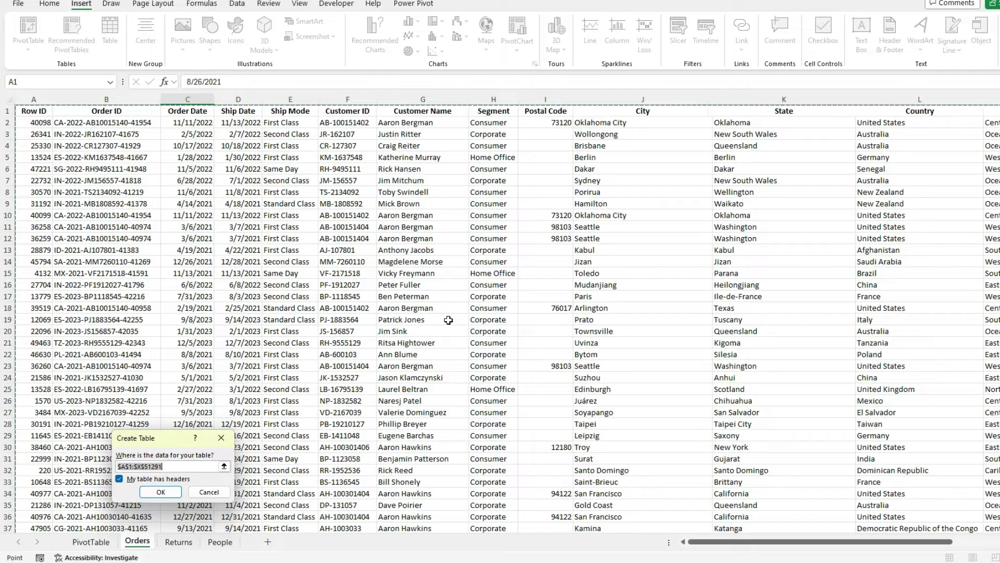
left_click(165, 492)
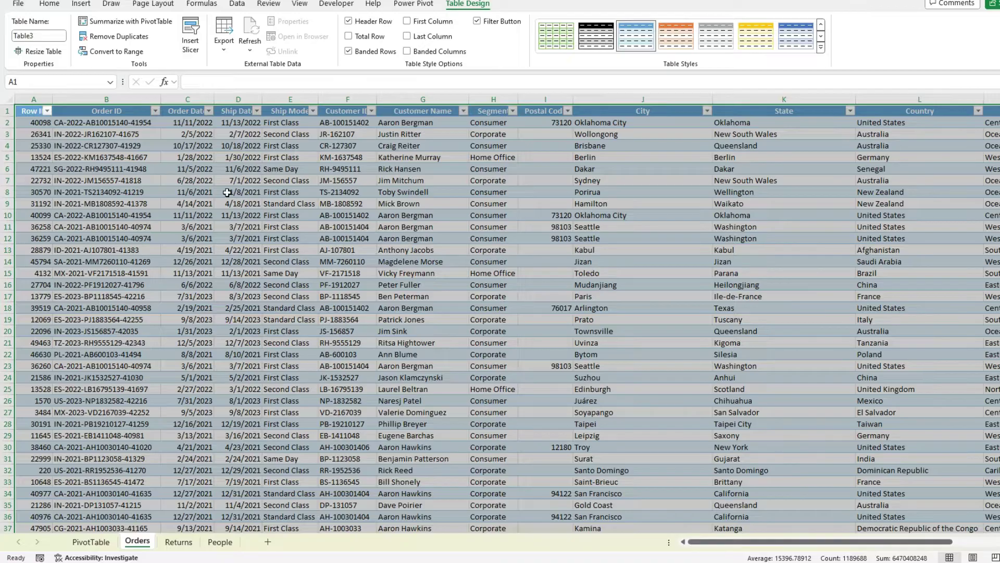
Rename Table3 to tblData and confirm the table still ends at row 51291
left_click(52, 36)
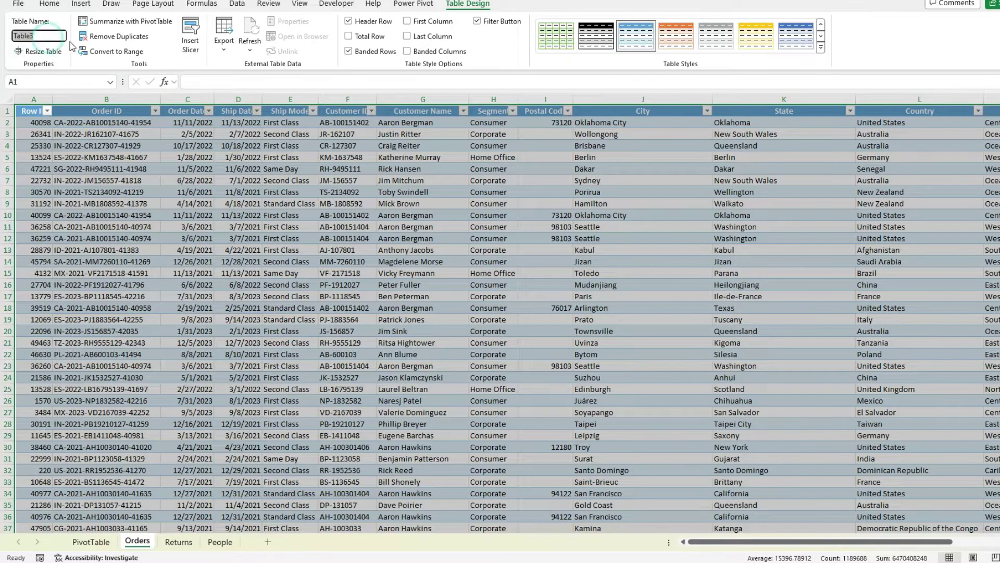
type("tblData")
key("Return")
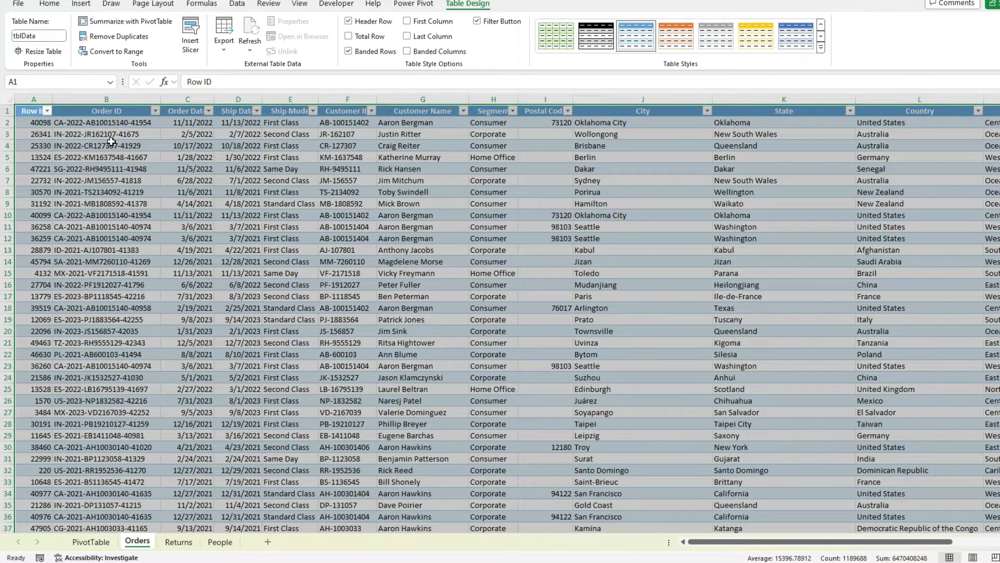
left_click(91, 190)
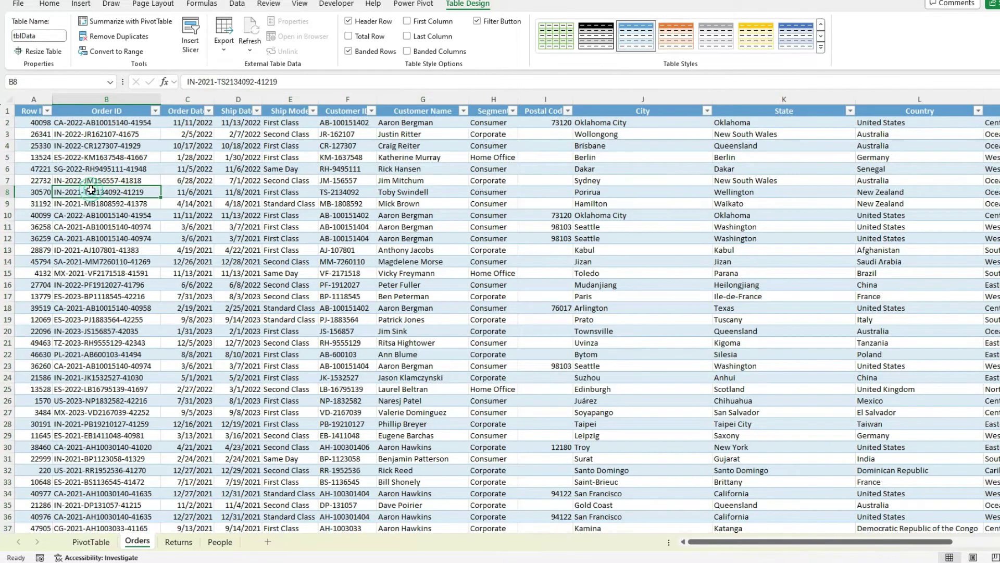
key("ctrl+Down")
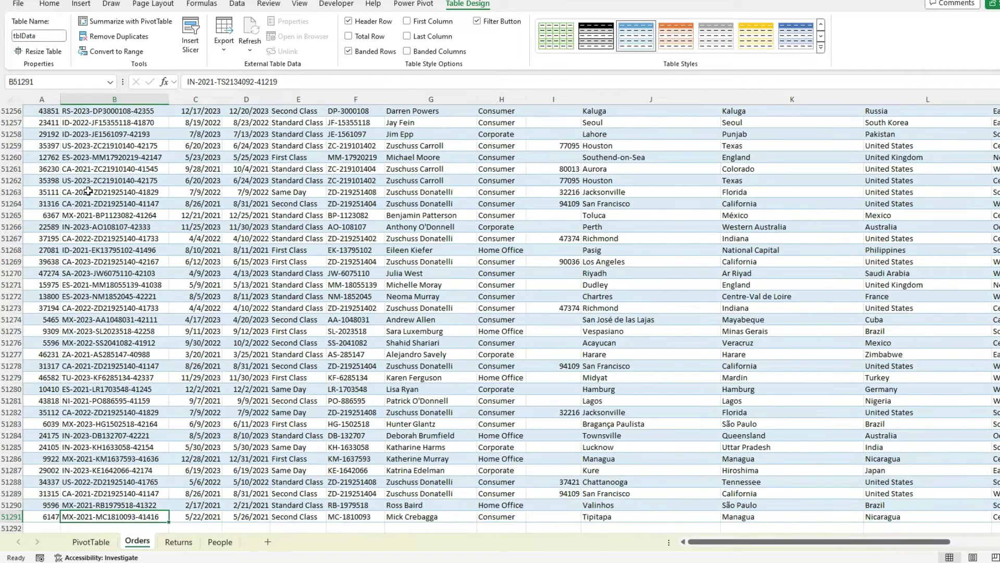
scroll(179, 312, "down", 1)
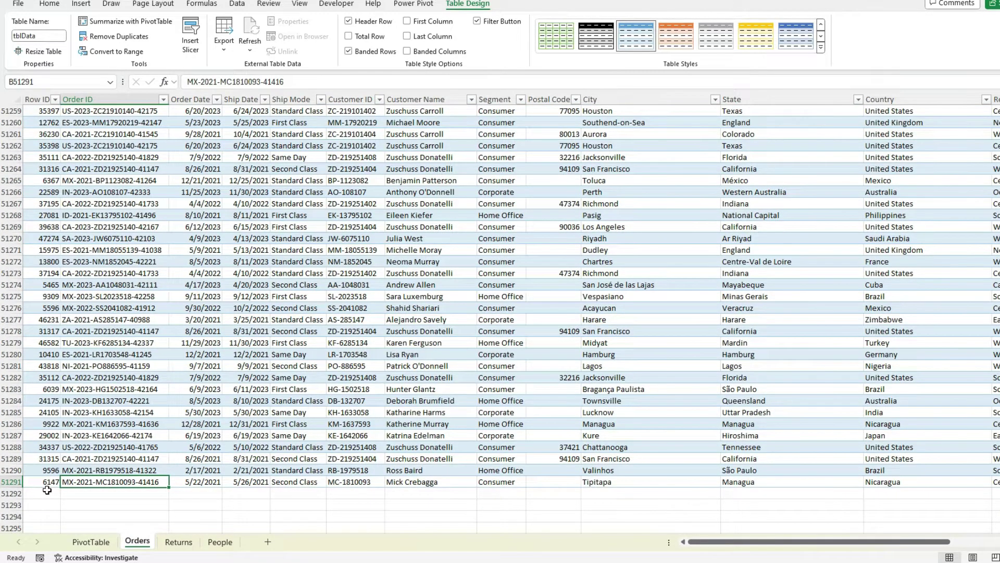
Set the pivot table's data source to tblData, then reopen the dialog to verify it
left_click(91, 542)
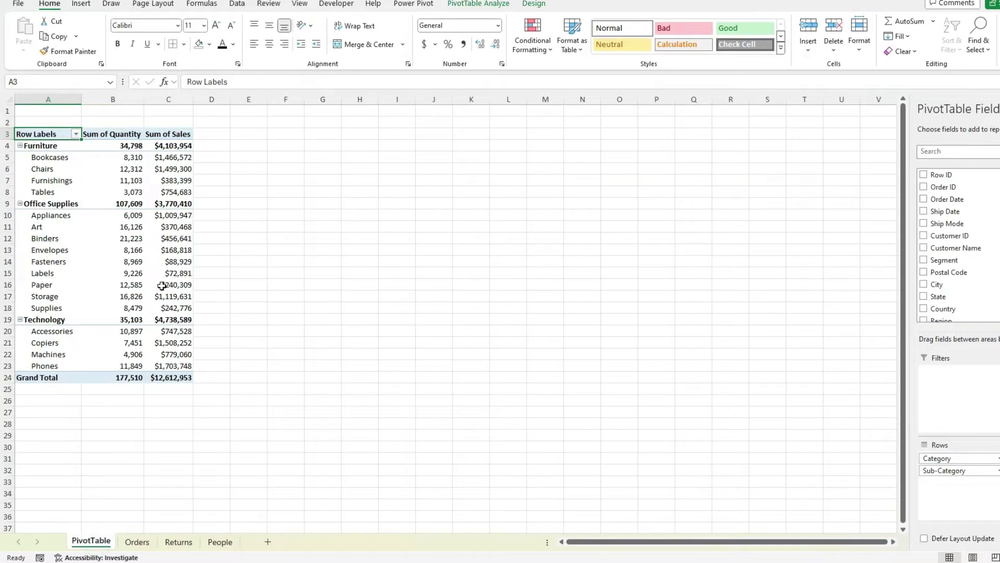
left_click(478, 4)
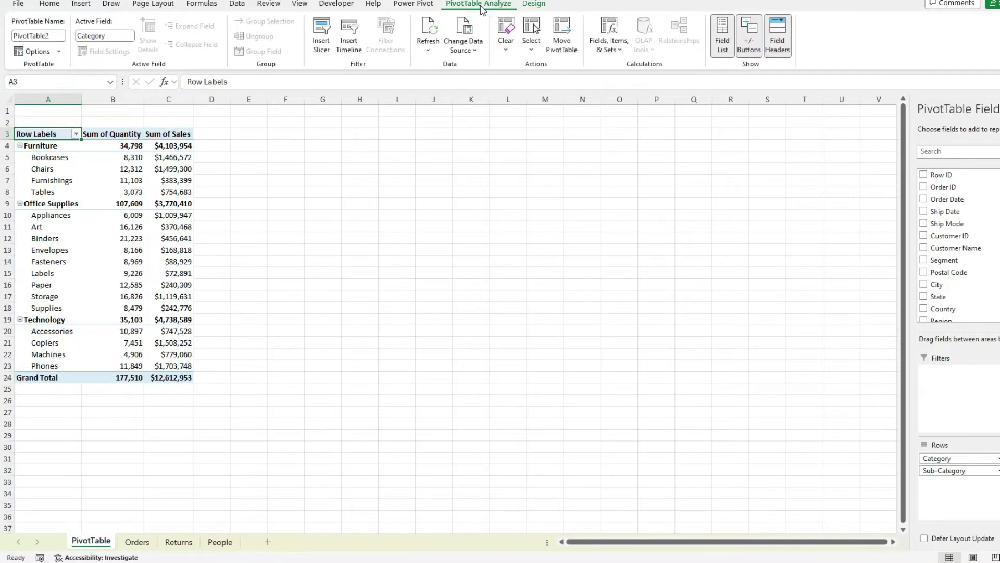
left_click(465, 31)
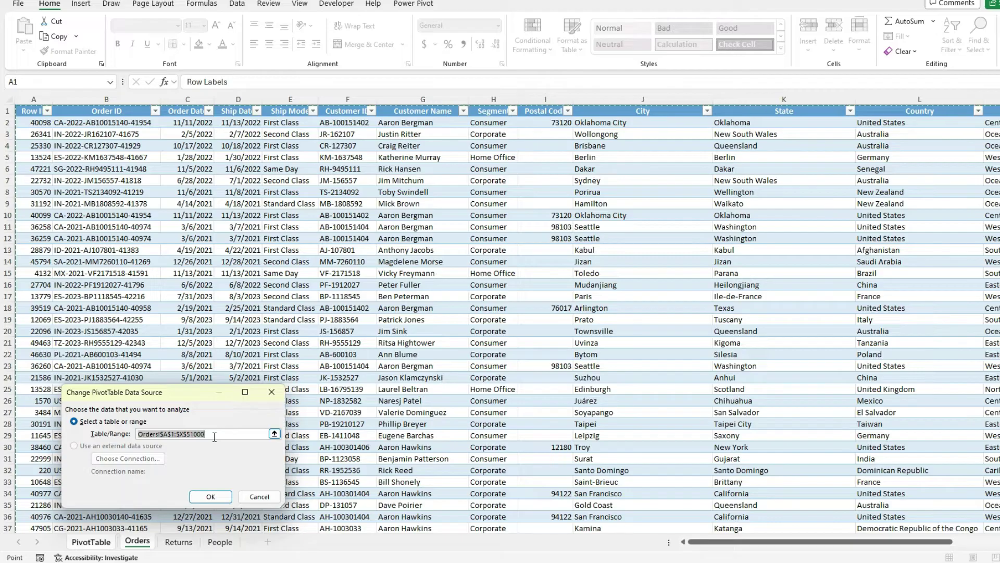
left_click(214, 437)
type("tblData")
key("Return")
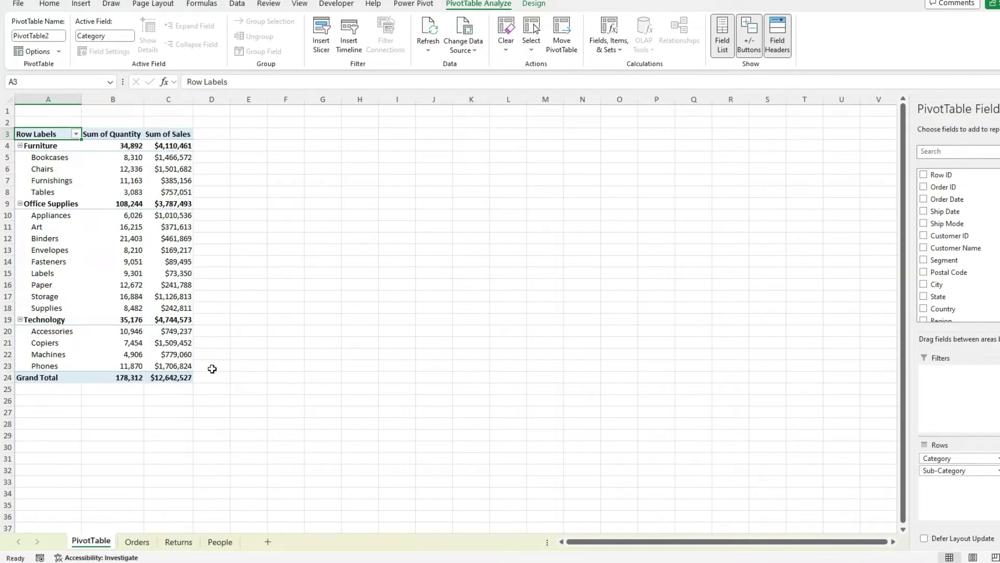
left_click(470, 30)
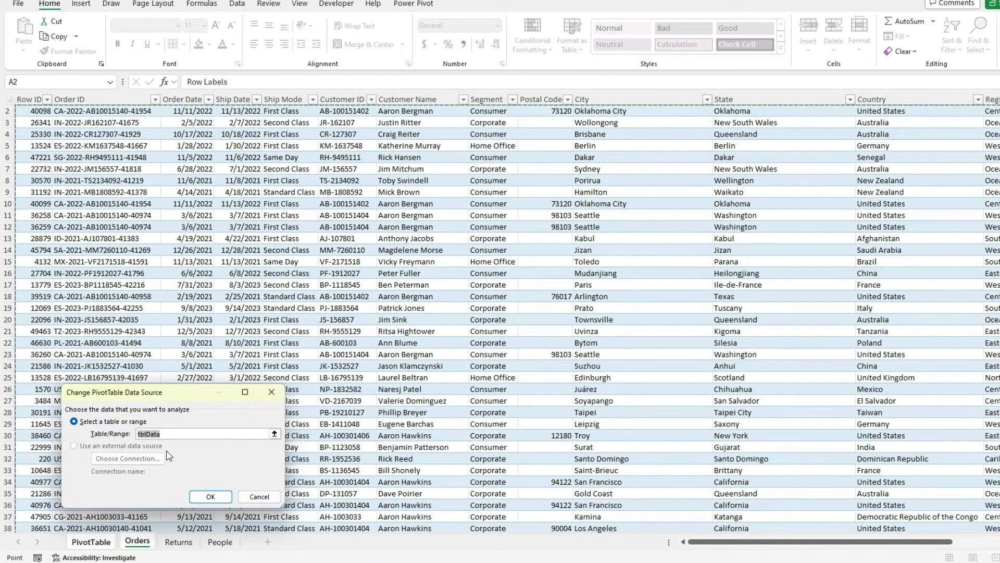
left_click(261, 496)
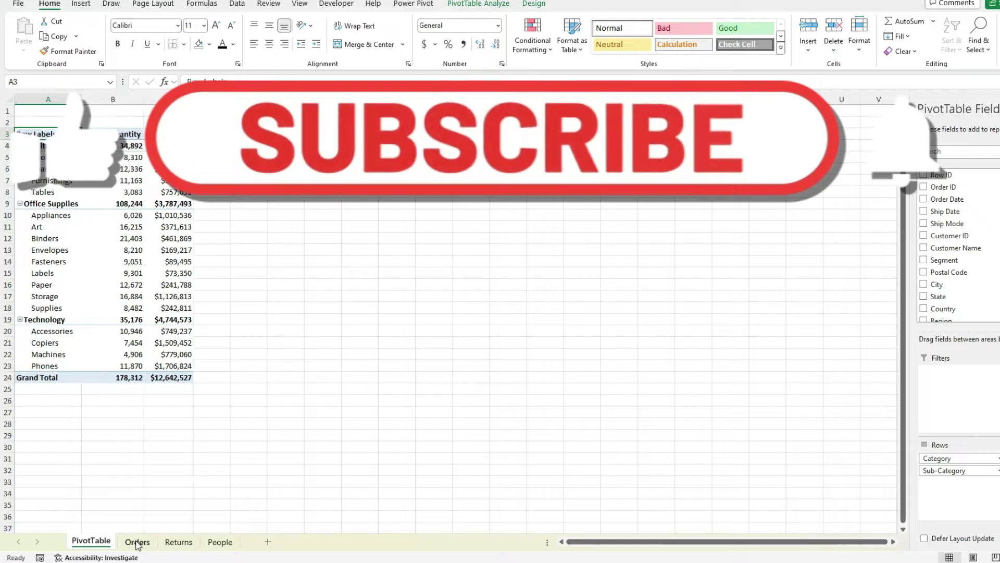
Enter 123456 in column A of the first empty row below the Orders data
left_click(137, 542)
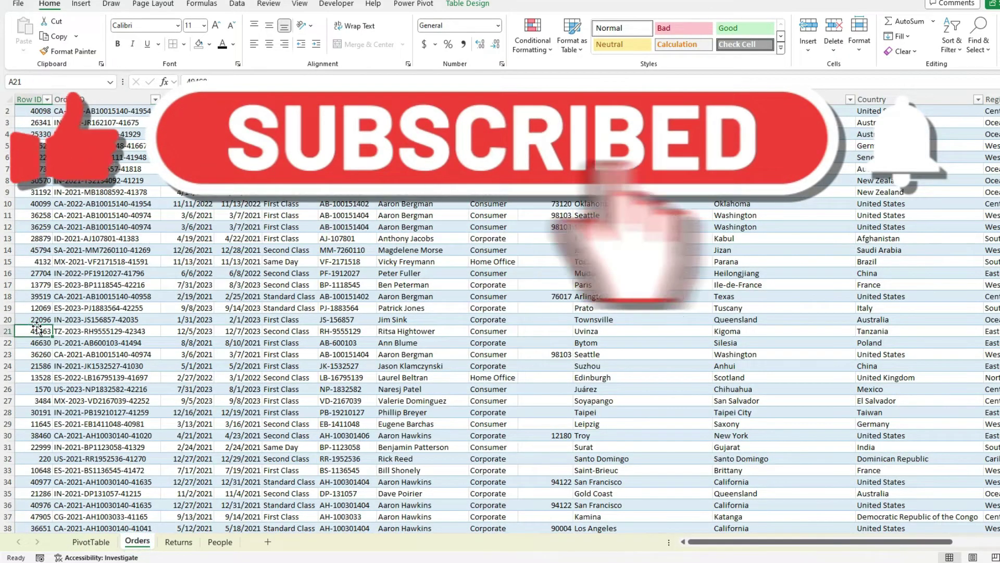
left_click(38, 329)
key("ctrl+Down")
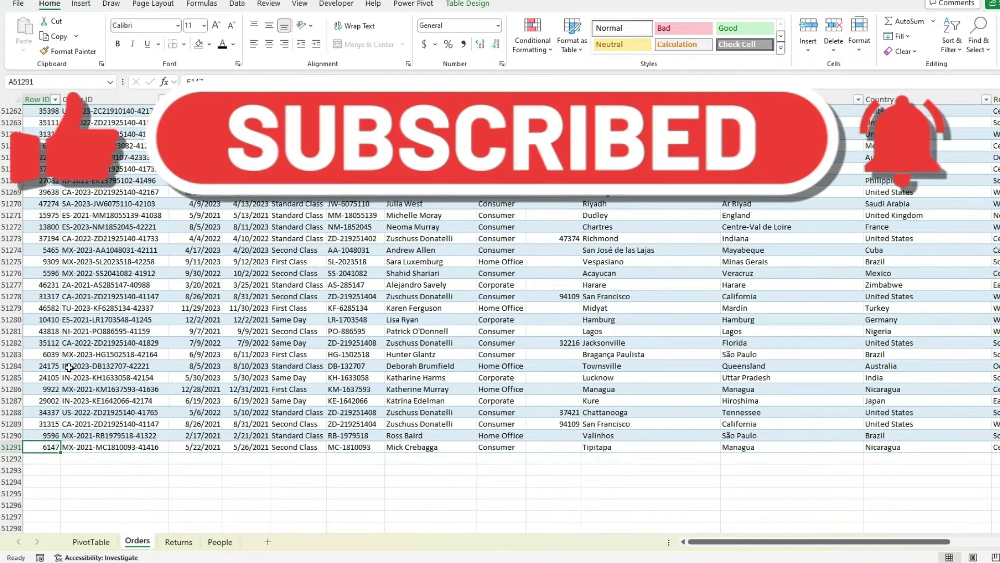
key("Down")
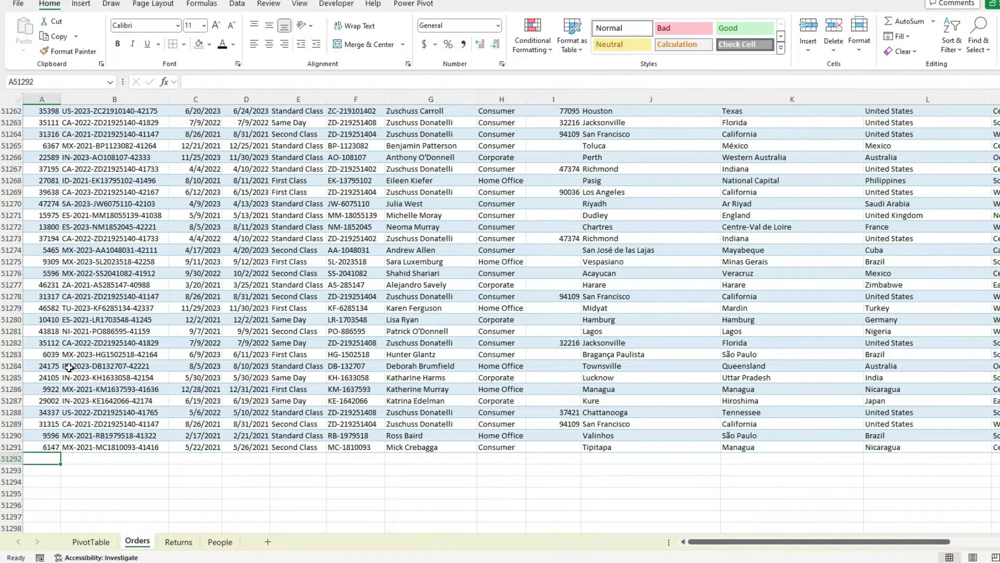
type("1234")
type("567")
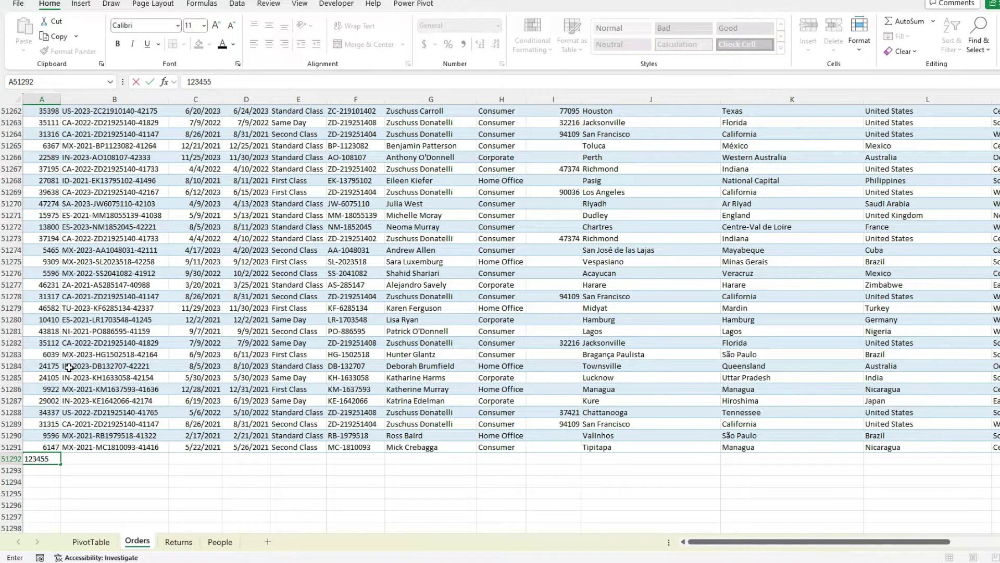
key("BackSpace")
key("BackSpace")
type("6")
key("ctrl+Return")
key("Return")
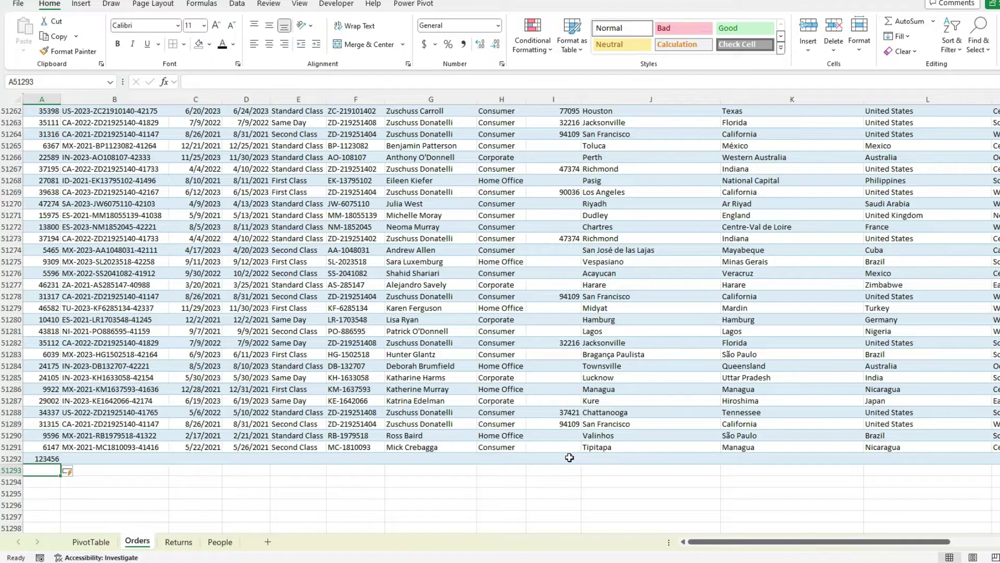
Enter 123457 in cell A51293 beneath the 123456 entry
left_click_drag(839, 546, 986, 541)
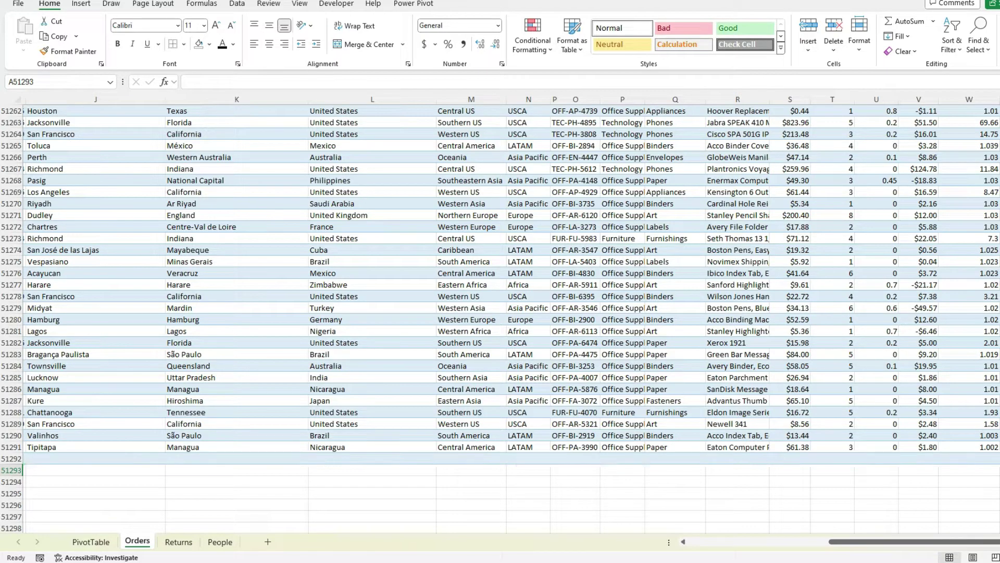
scroll(56, 452, "left", 10)
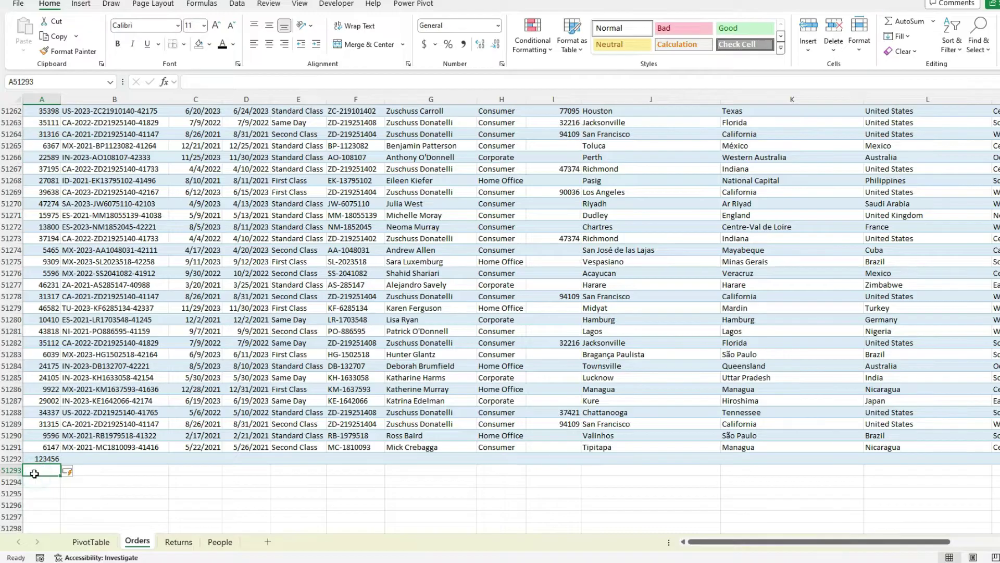
double_click(35, 473)
type("123457")
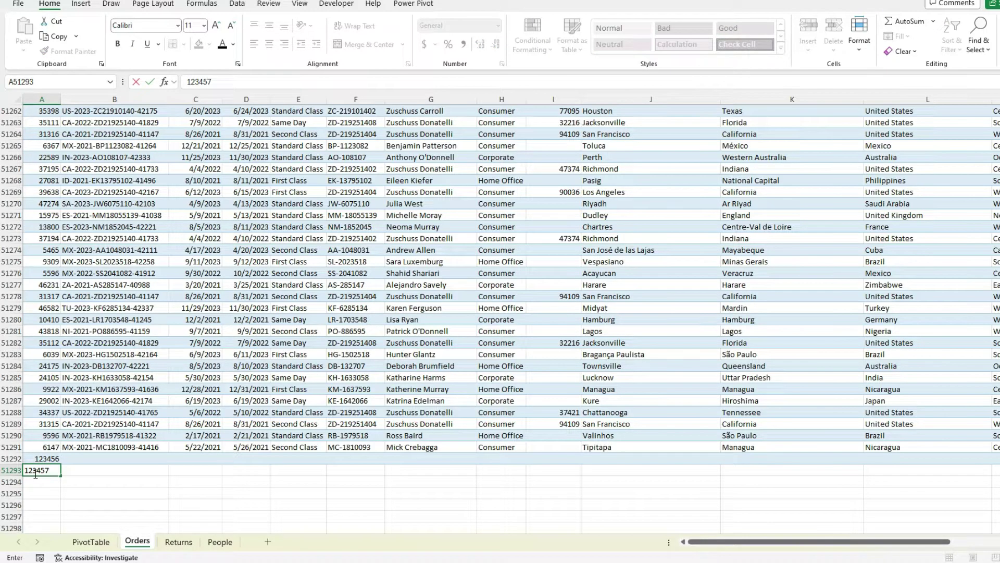
key("Return")
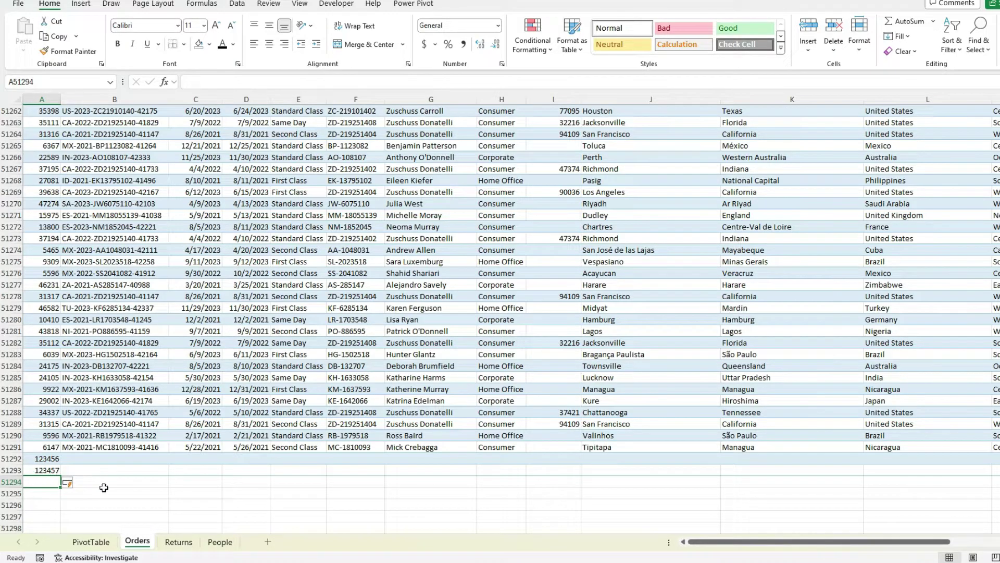
left_click(106, 542)
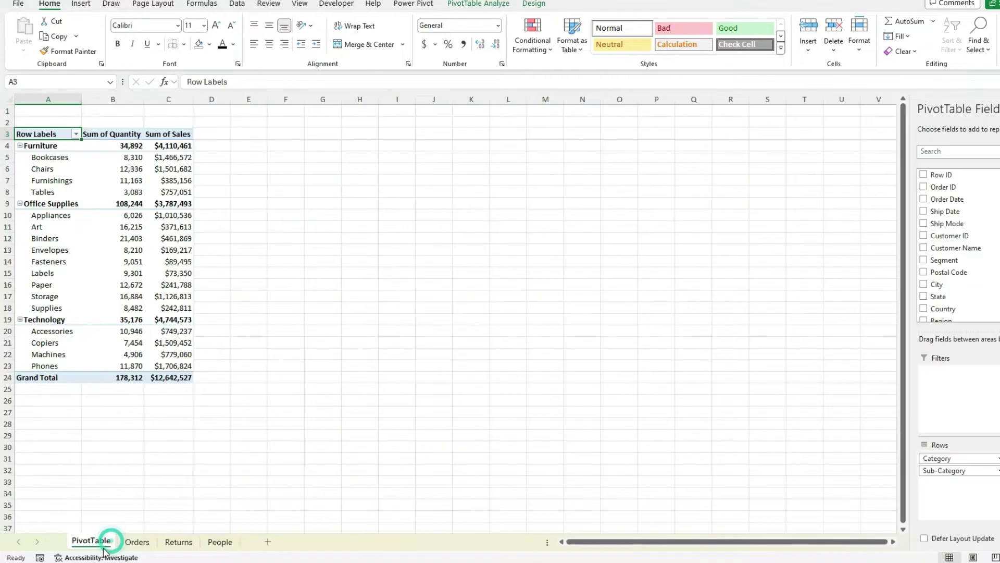
left_click(462, 4)
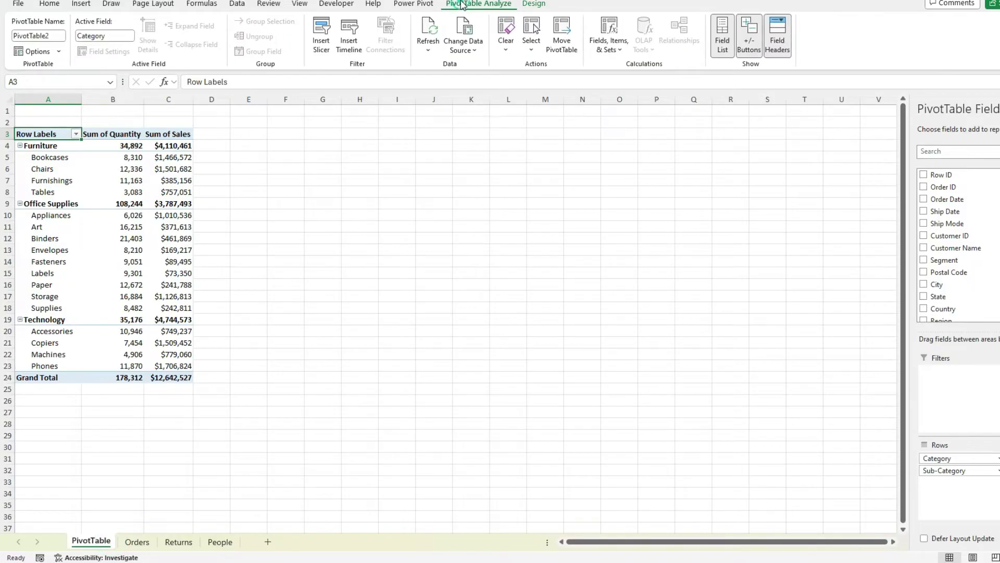
left_click(471, 23)
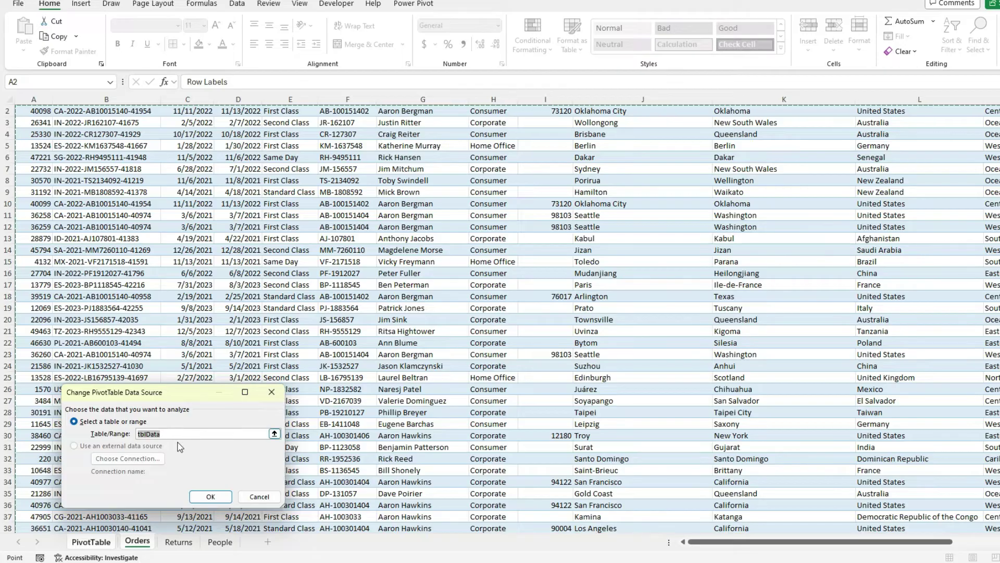
left_click(196, 433)
scroll(676, 439, "down", 20)
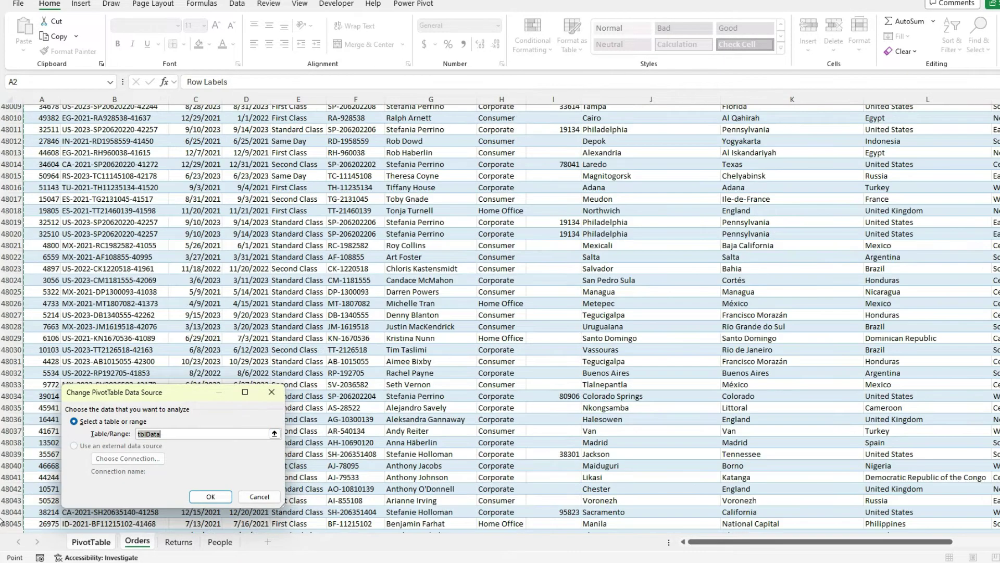
scroll(676, 439, "down", 7)
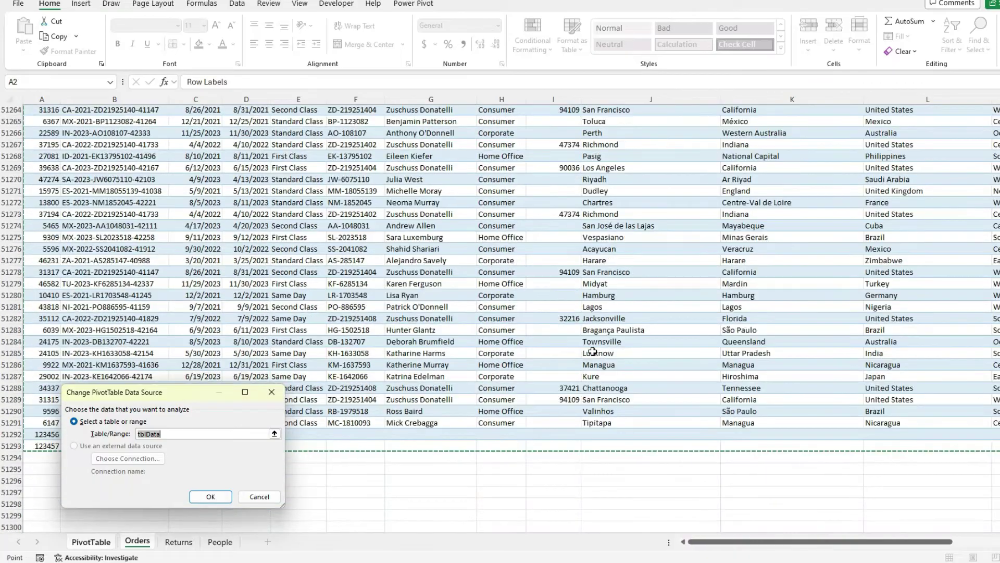
scroll(94, 281, "down", 2)
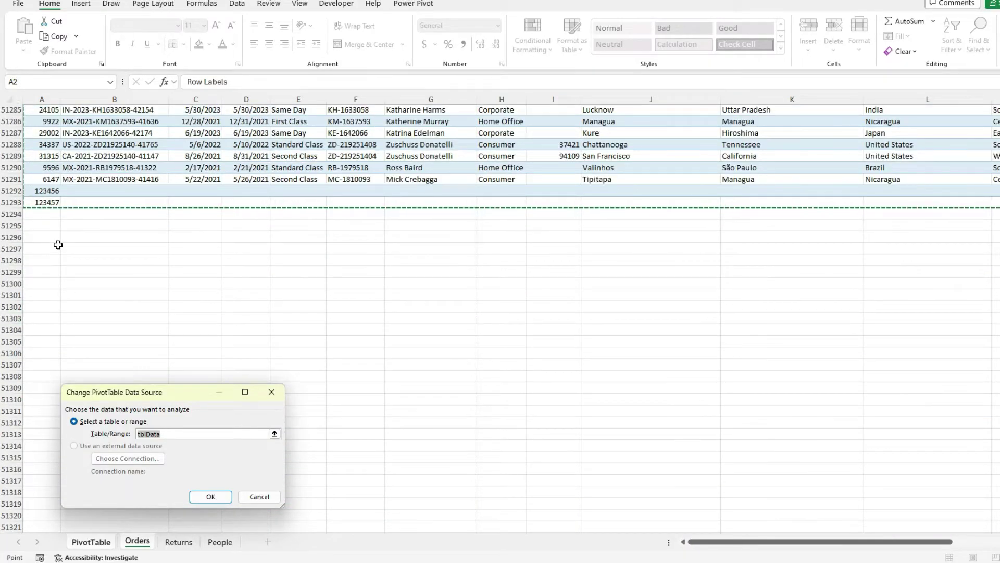
scroll(68, 241, "up", 2)
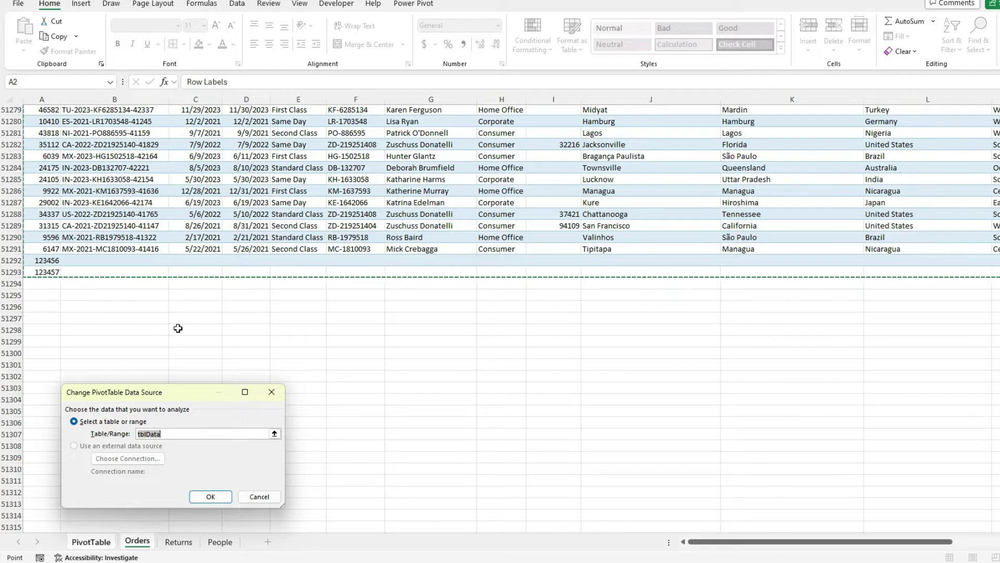
left_click(271, 392)
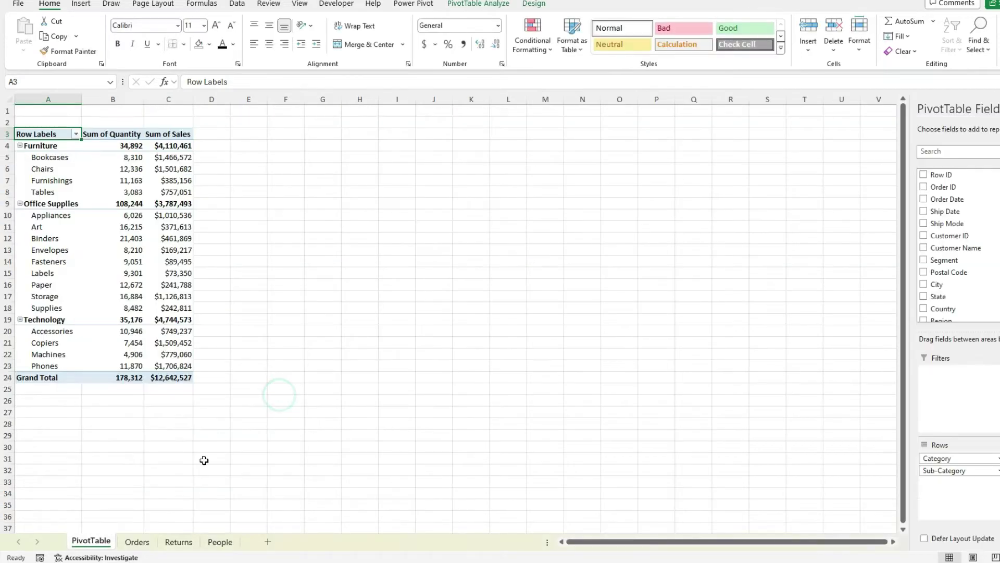
Copy Orders rows 51284–51288 and paste them starting at A51294
left_click(137, 542)
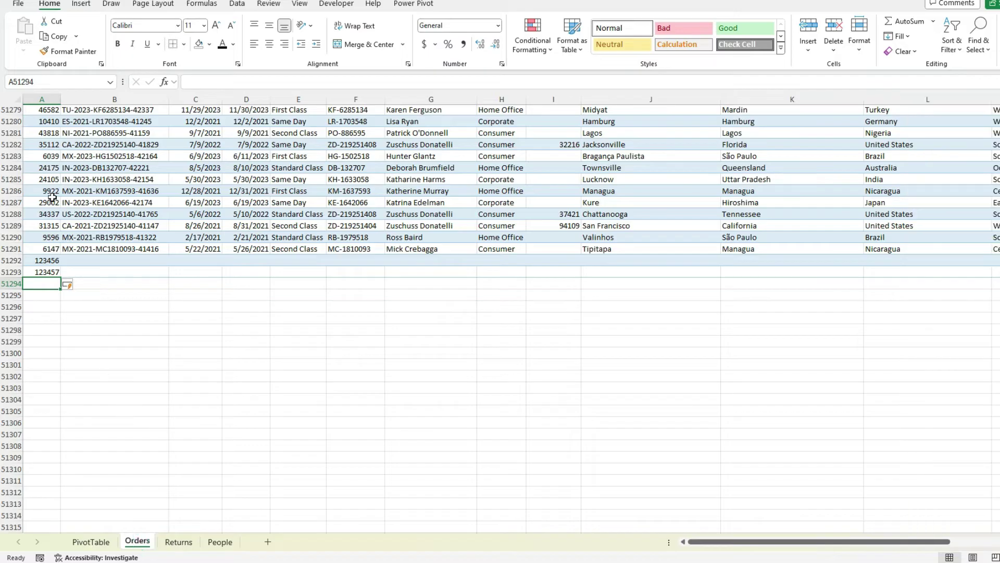
left_click_drag(18, 168, 10, 214)
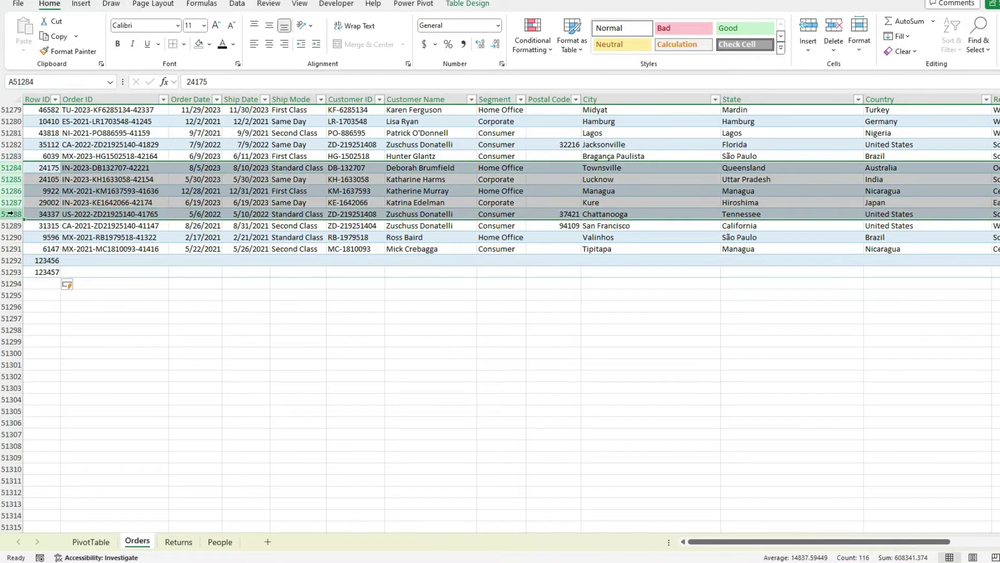
key("ctrl+c")
left_click(49, 283)
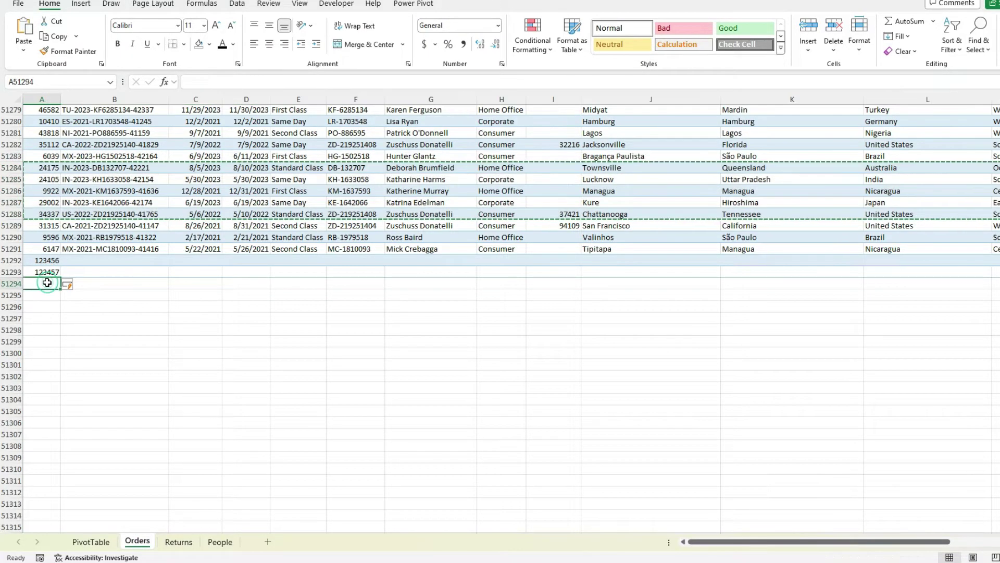
key("ctrl+v")
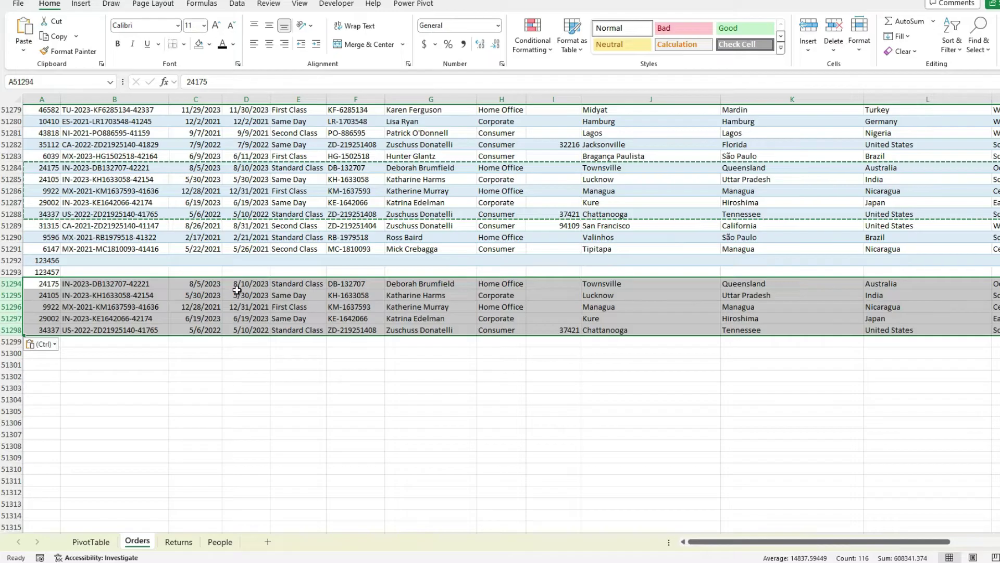
left_click(493, 397)
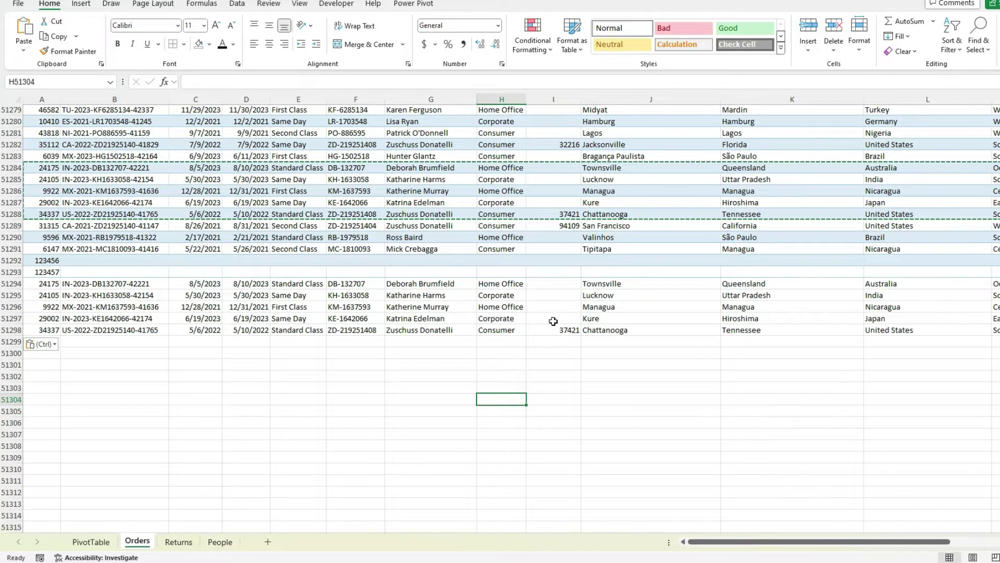
Check the pasted columns, scroll back to column A, and cancel the copy marquee
left_click_drag(789, 542, 990, 524)
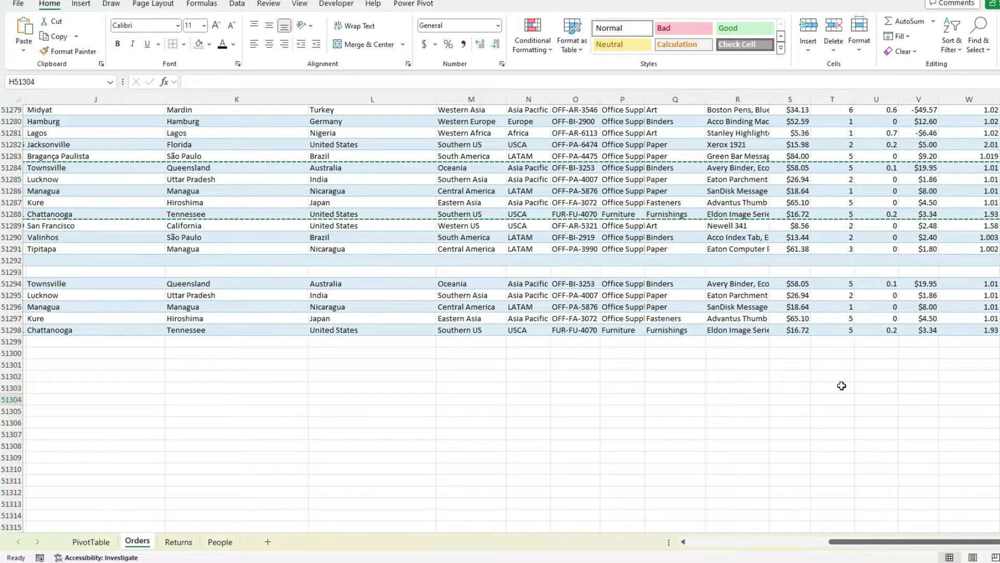
left_click(780, 543)
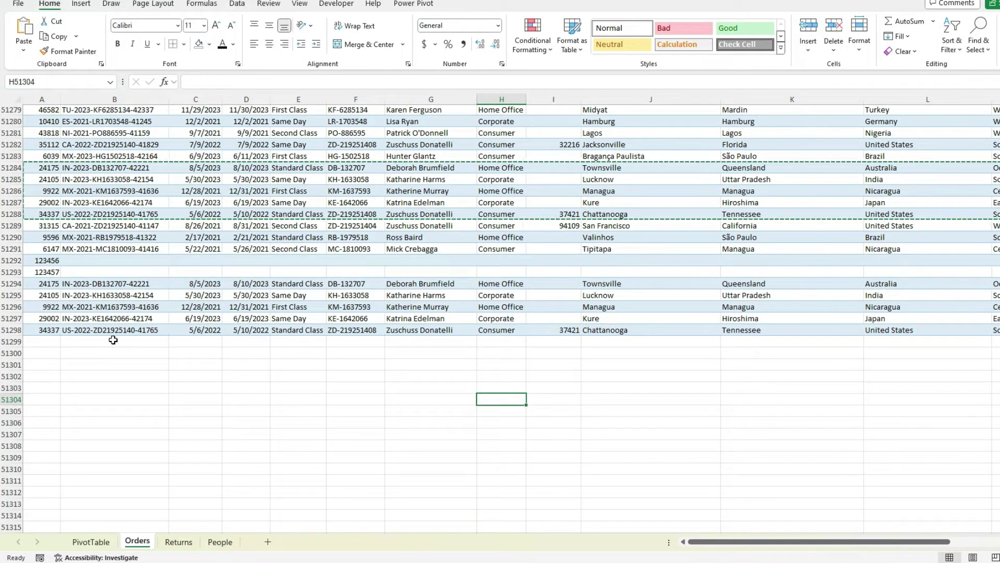
key("Escape")
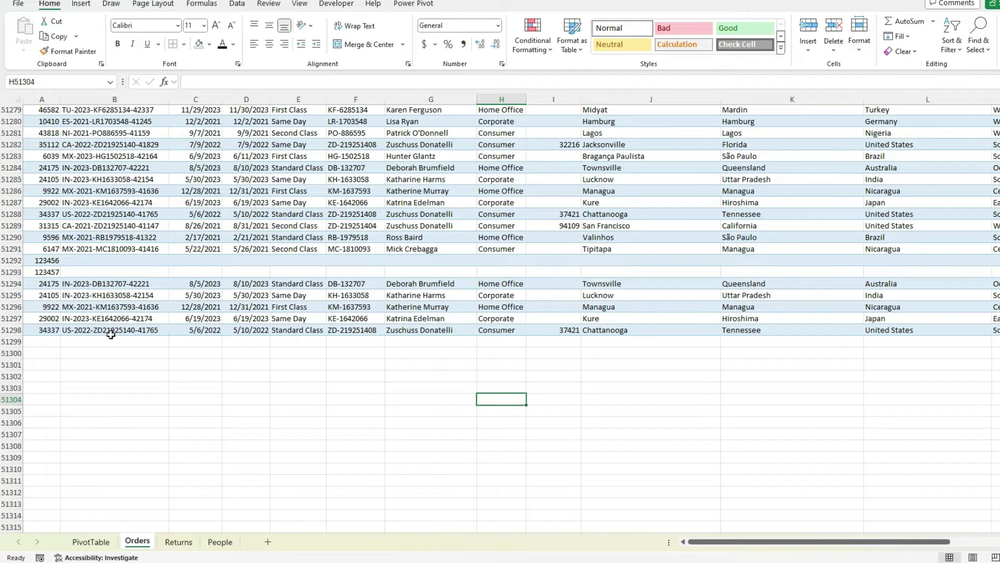
Refresh the pivot table so its Grand Total updates to 178,330 and $12,642,712
left_click(91, 542)
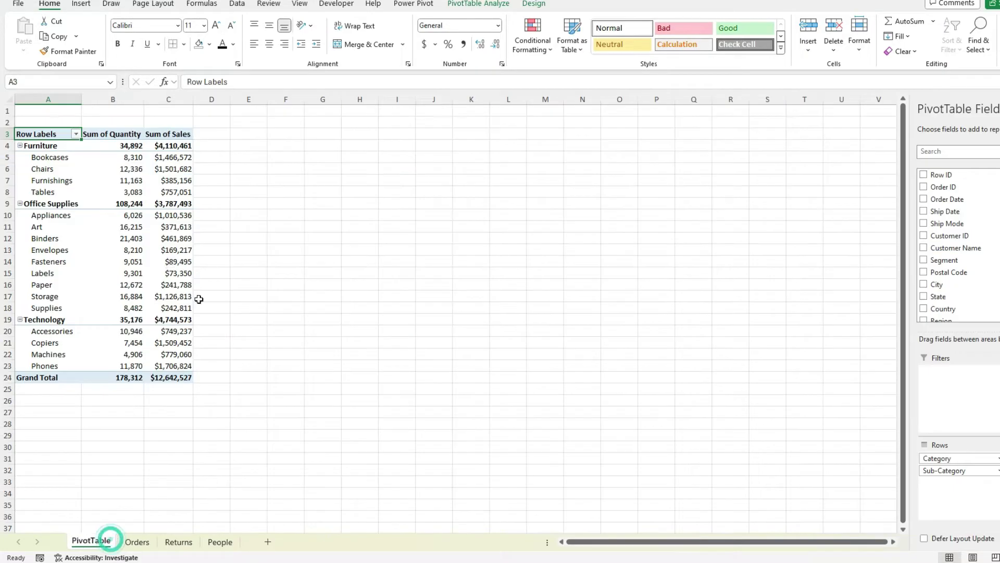
left_click(160, 259)
right_click(160, 259)
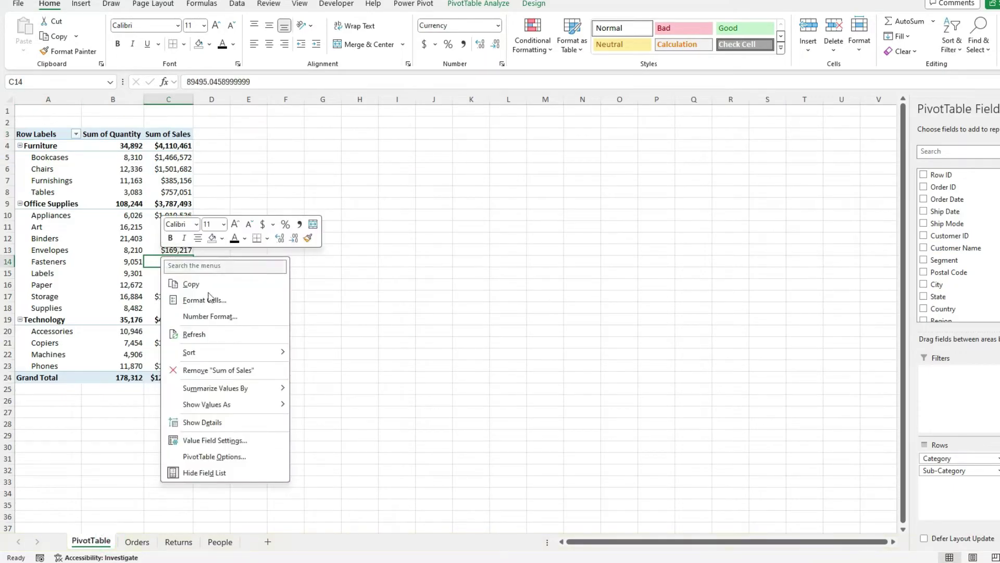
left_click(226, 332)
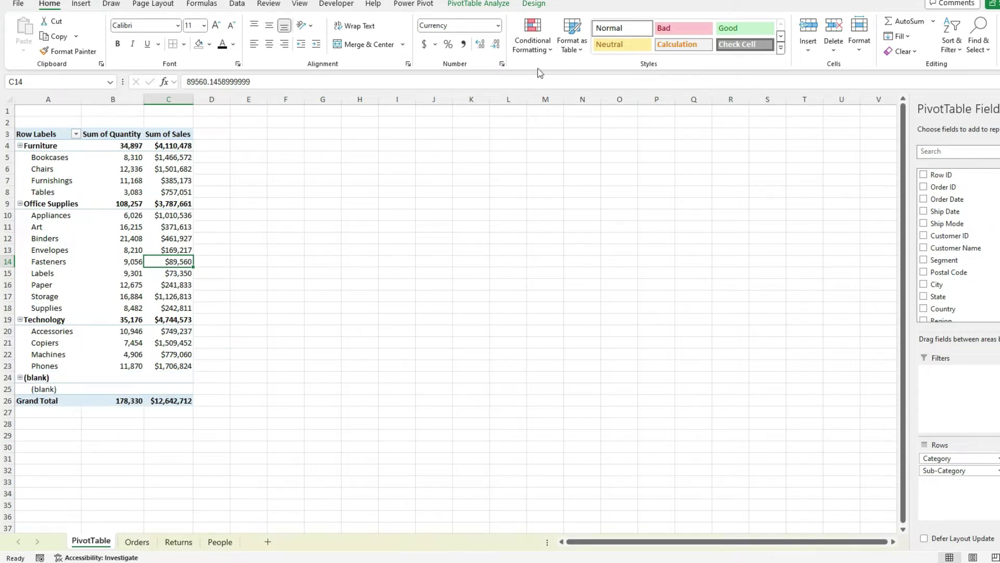
Reopen Change Data Source and confirm tblData as the pivot table's source
left_click(478, 3)
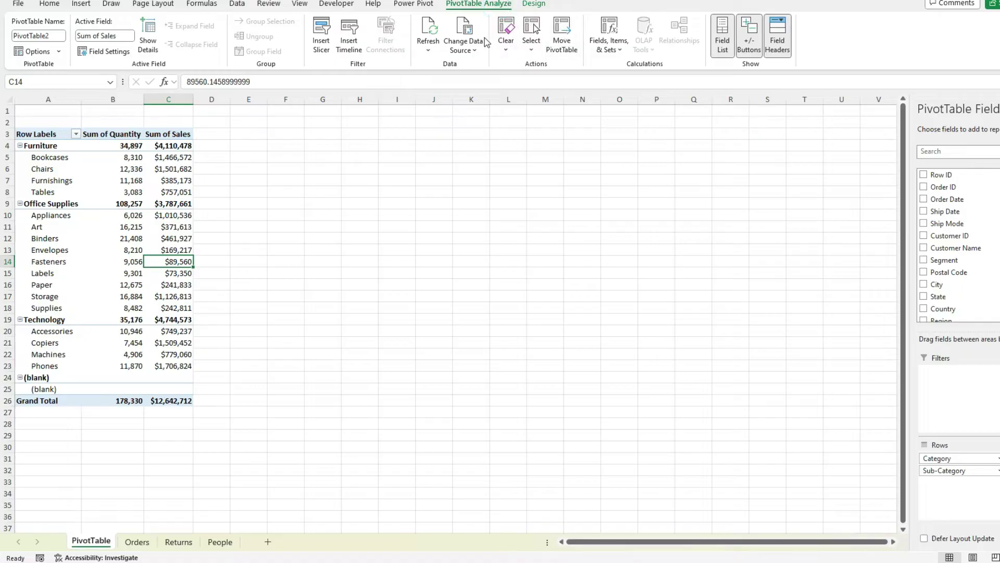
left_click(464, 31)
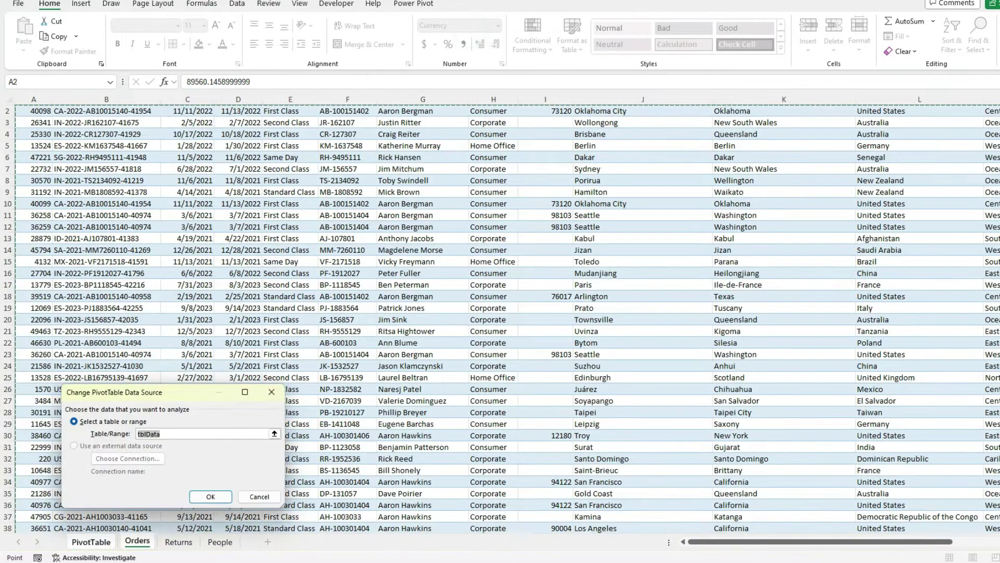
scroll(897, 483, "down", 20)
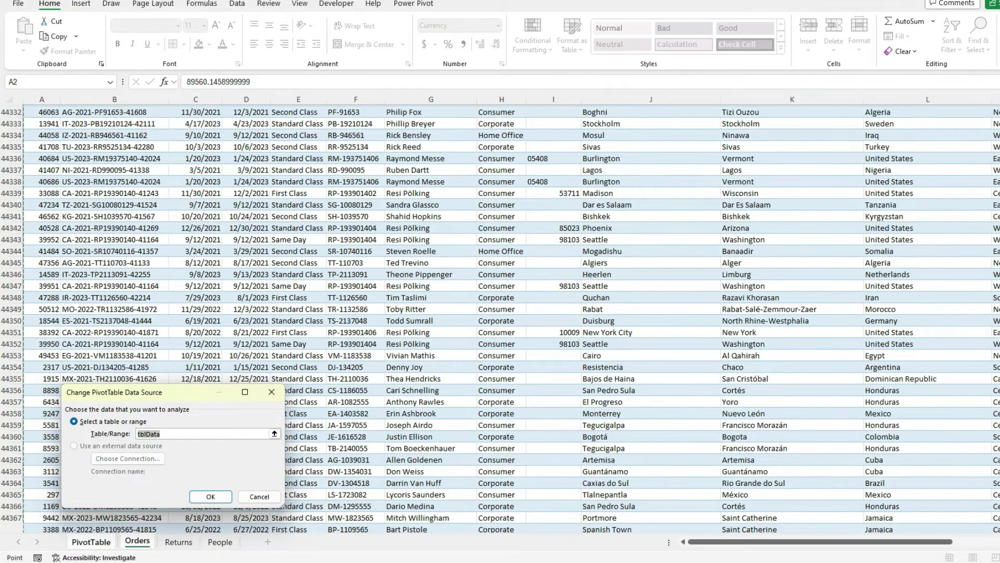
scroll(897, 483, "down", 20)
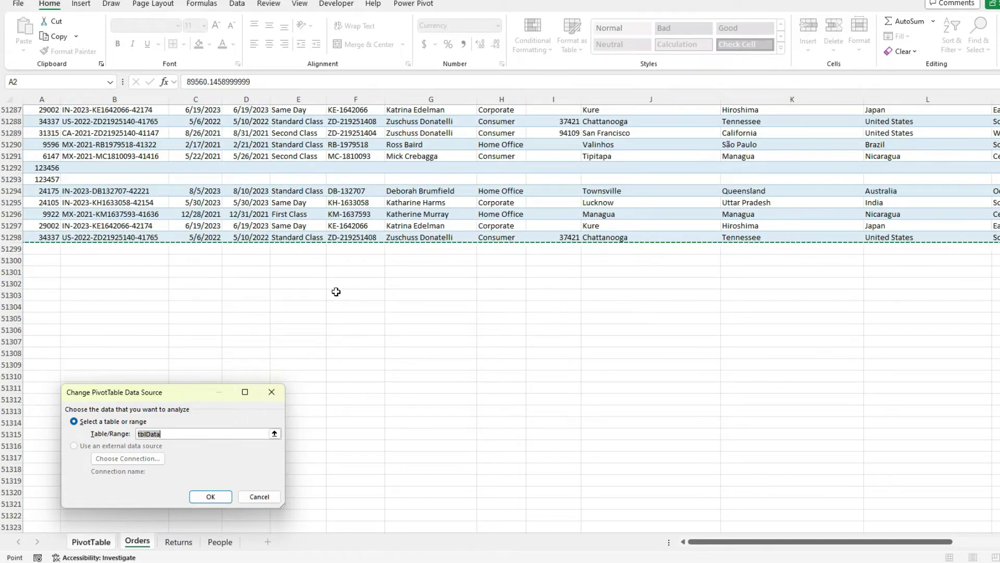
scroll(312, 296, "up", 2)
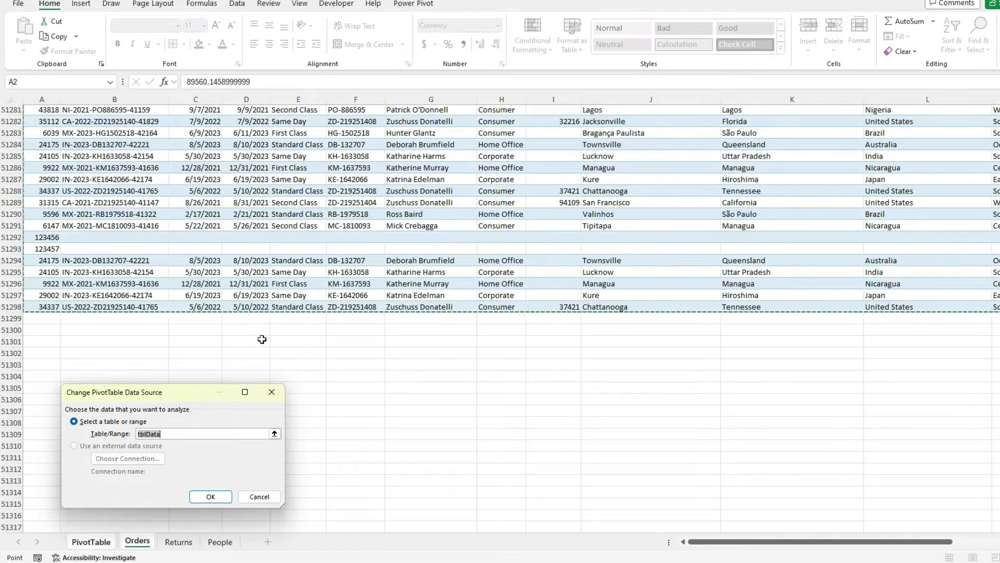
left_click(209, 493)
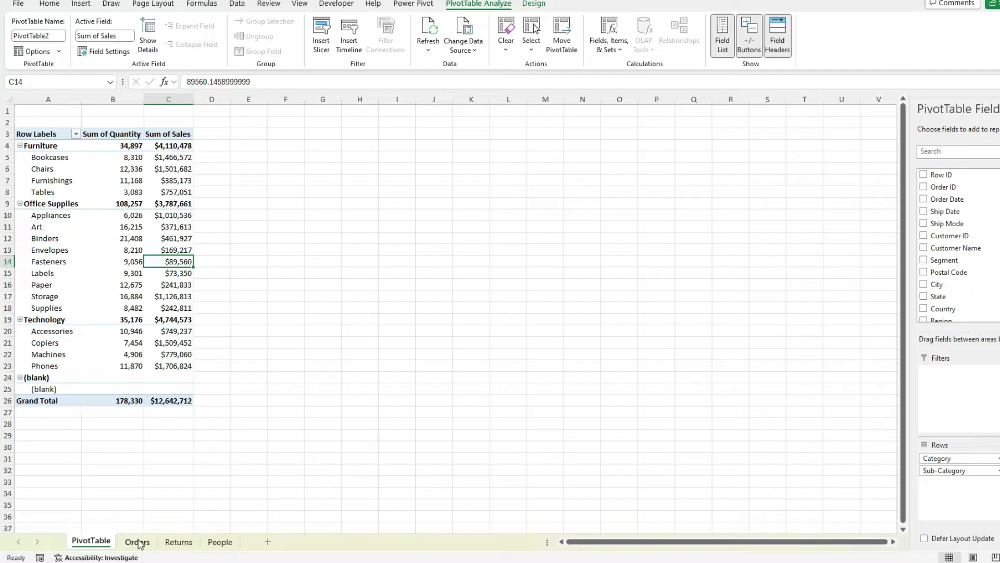
Convert the tblData table on the Orders sheet back to a normal range
left_click(137, 542)
left_click(284, 224)
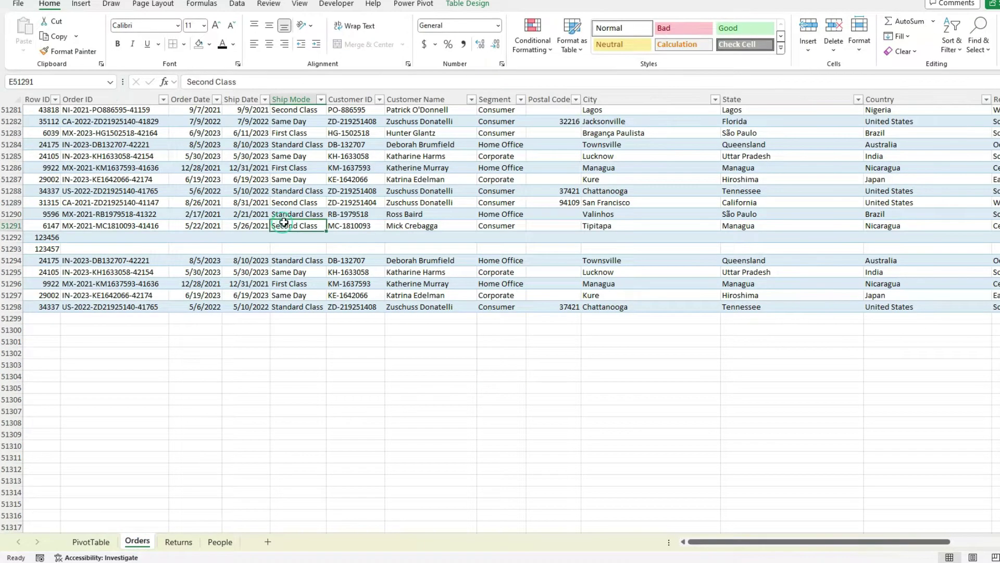
left_click(470, 12)
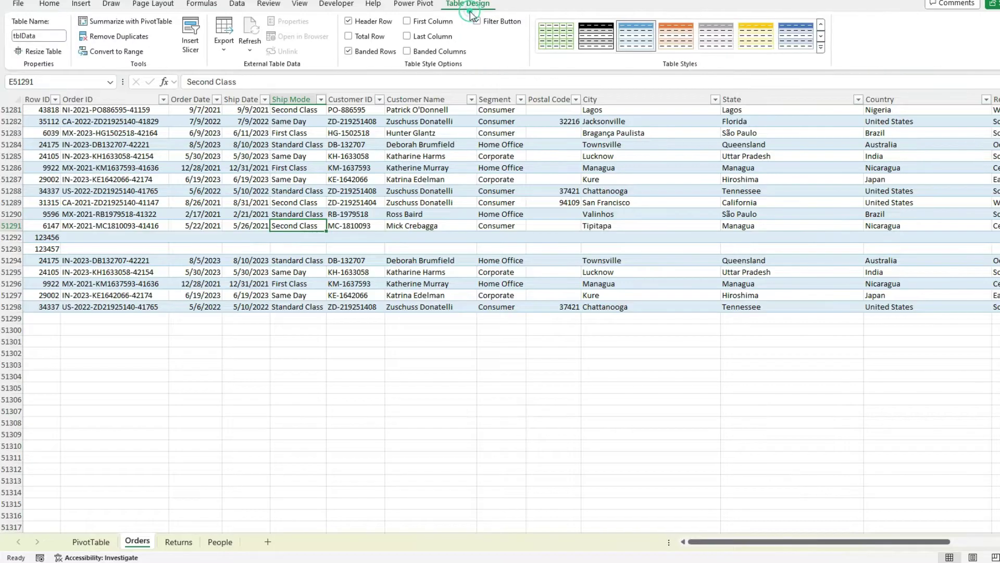
left_click(111, 51)
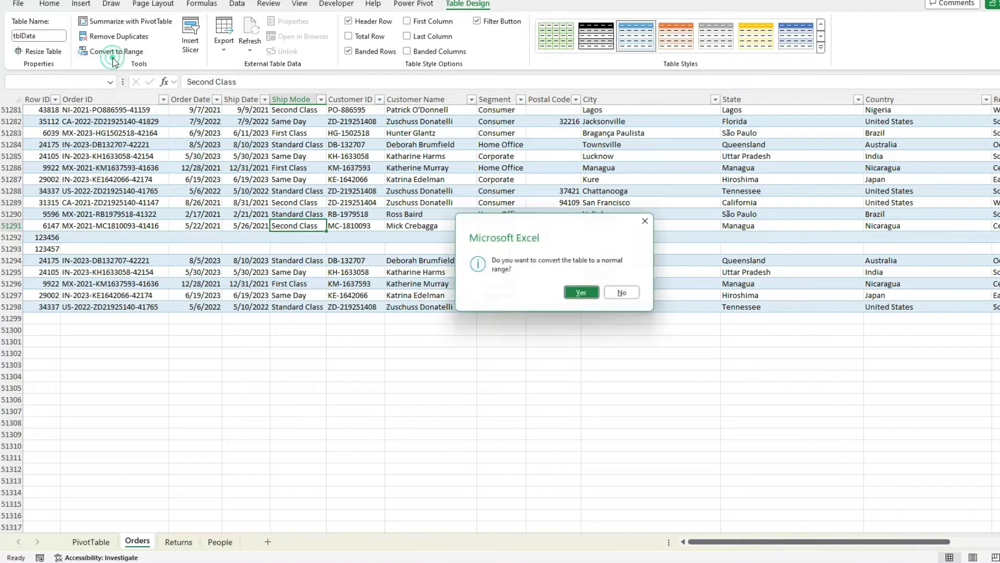
left_click(578, 298)
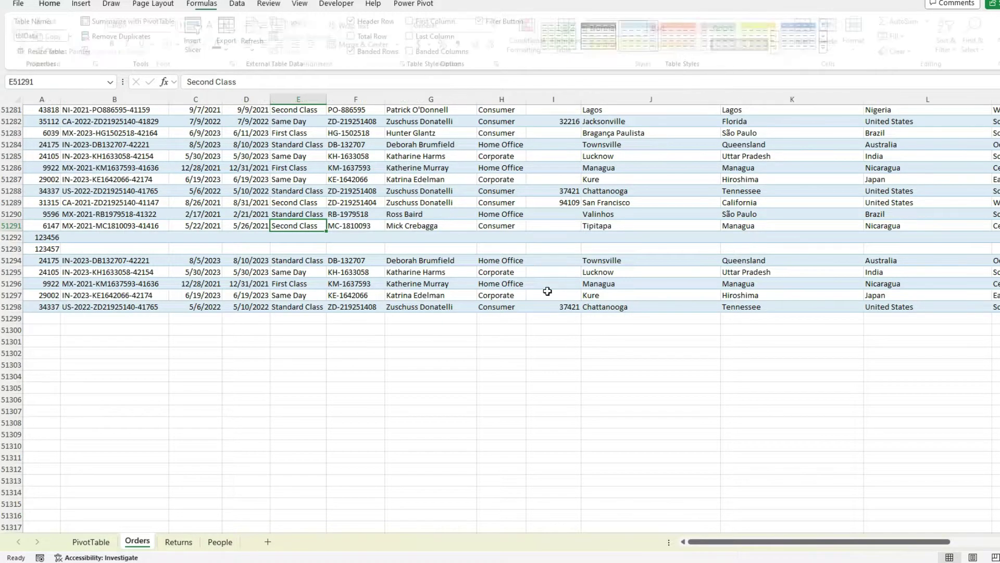
left_click(496, 306)
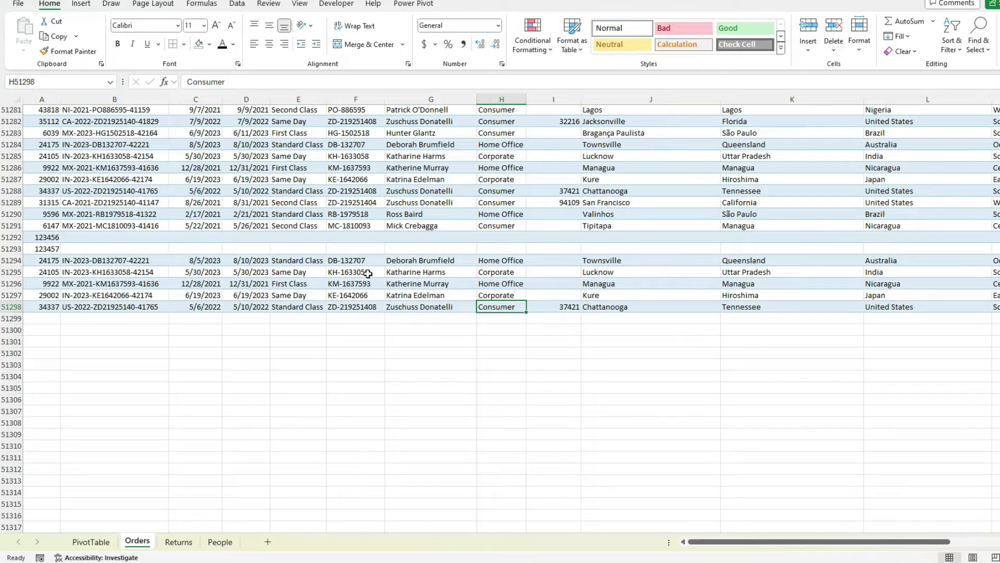
left_click(106, 542)
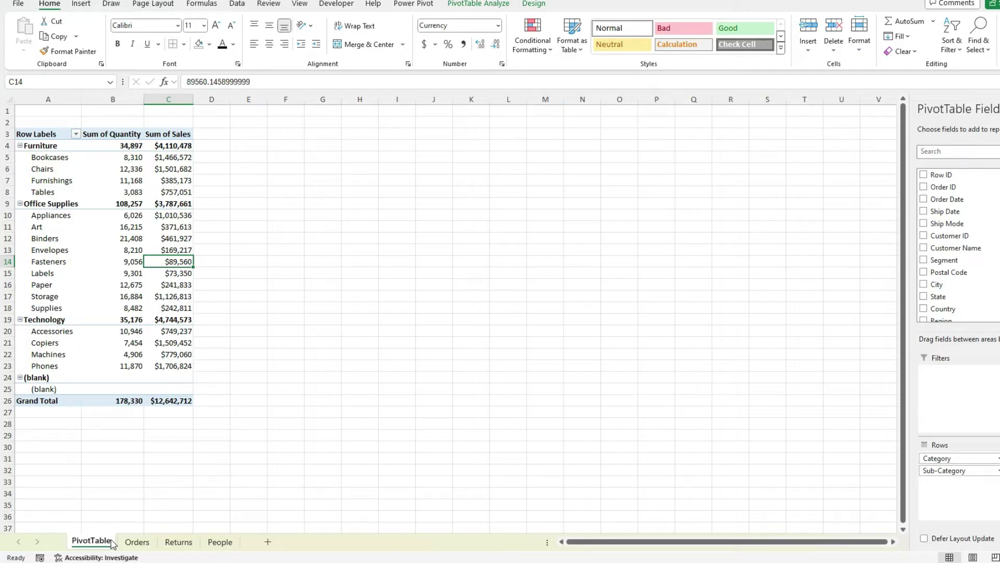
left_click(137, 542)
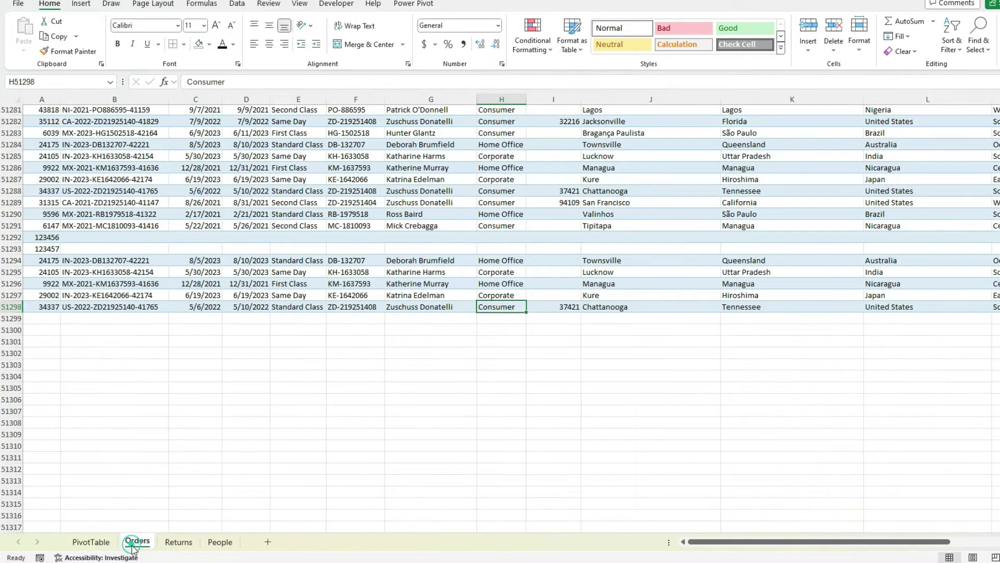
scroll(281, 266, "up", 1)
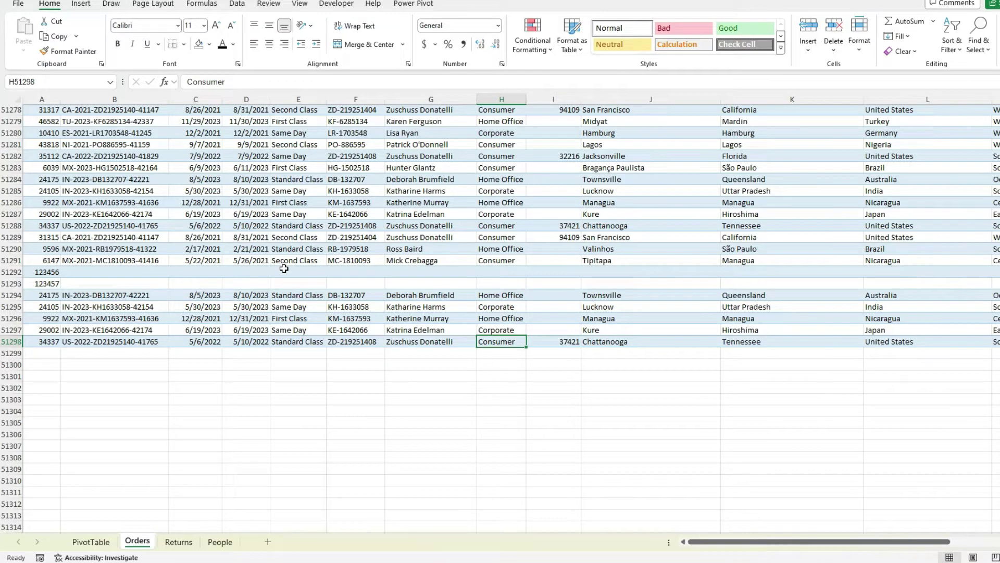
In Name Manager, create the name DataSet and begin its formula with =offset(Orders!$A$1
left_click(208, 5)
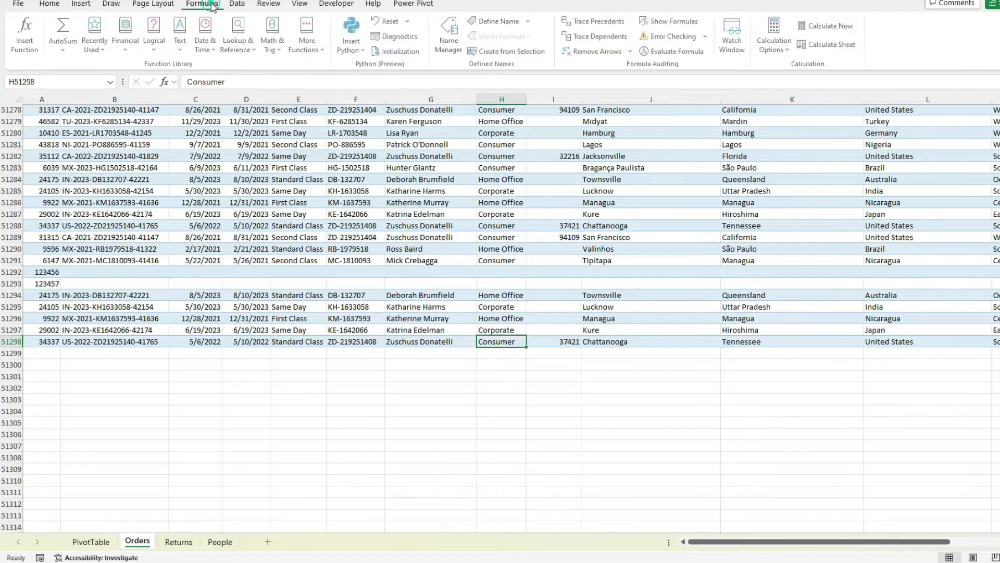
left_click(452, 45)
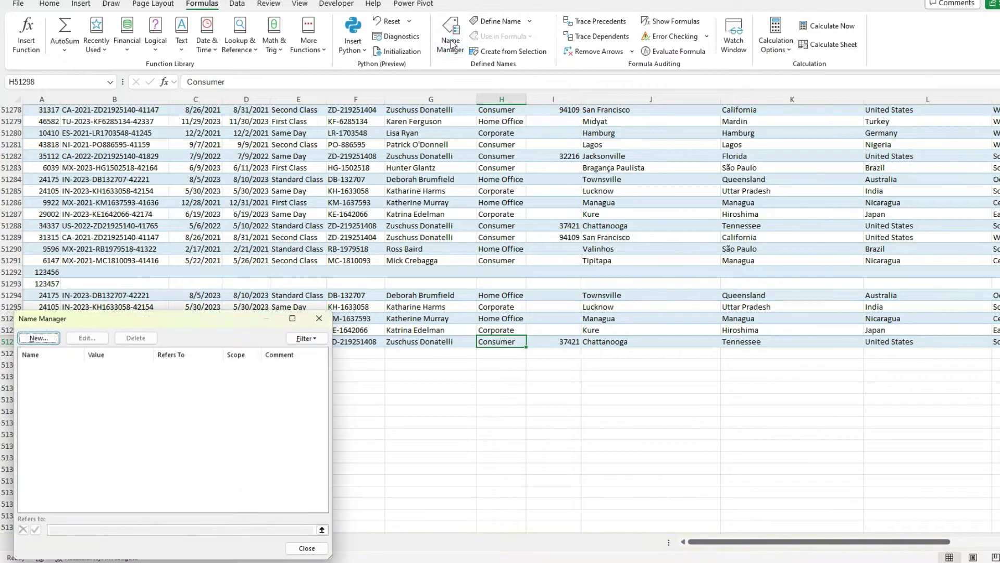
left_click(39, 338)
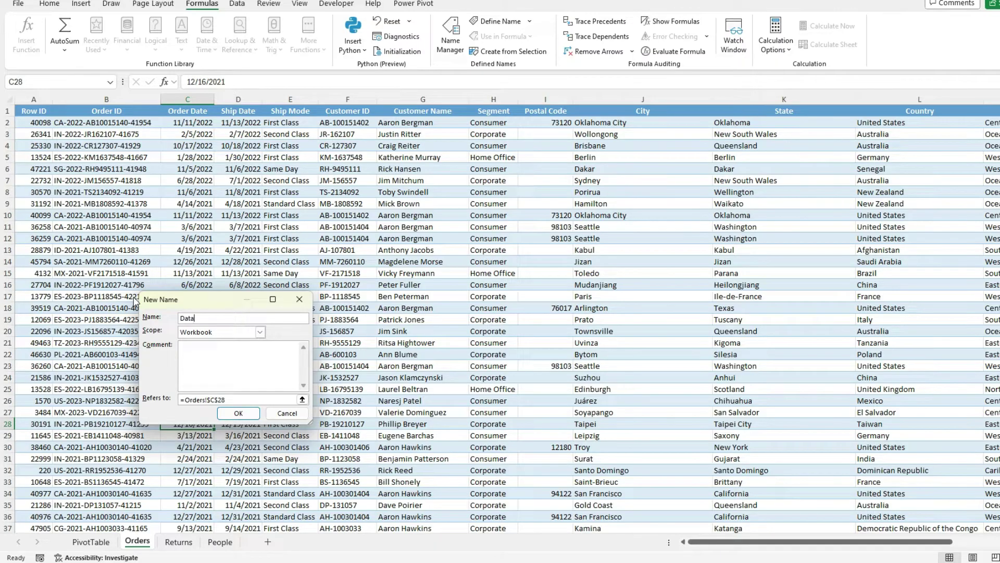
key("Tab")
key("Tab")
key("Tab")
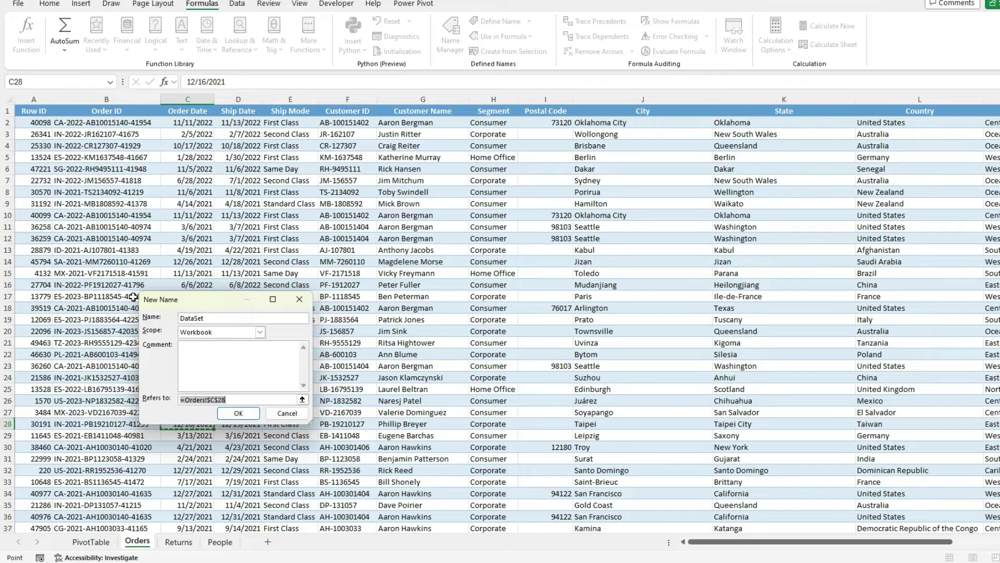
type("=")
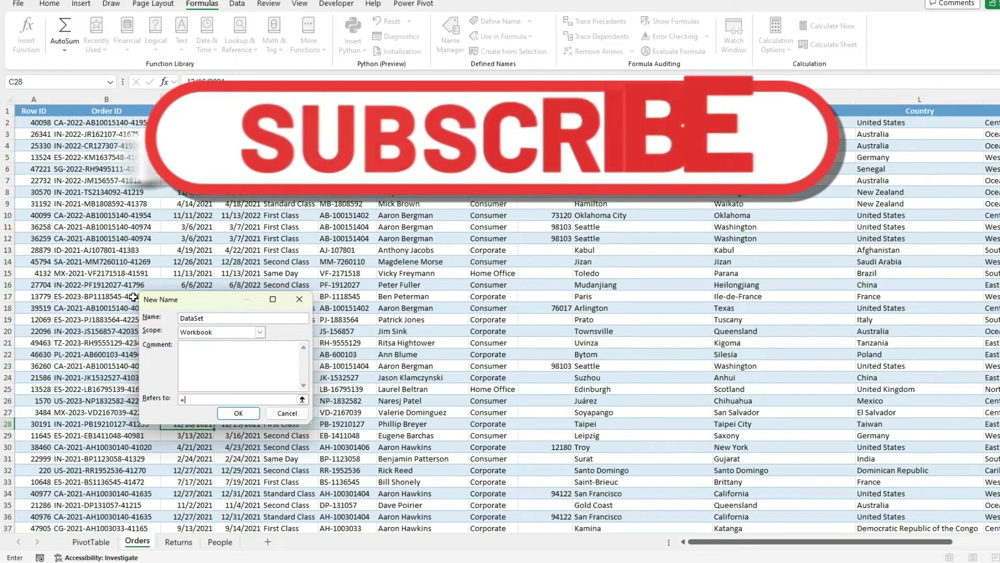
type("offset(")
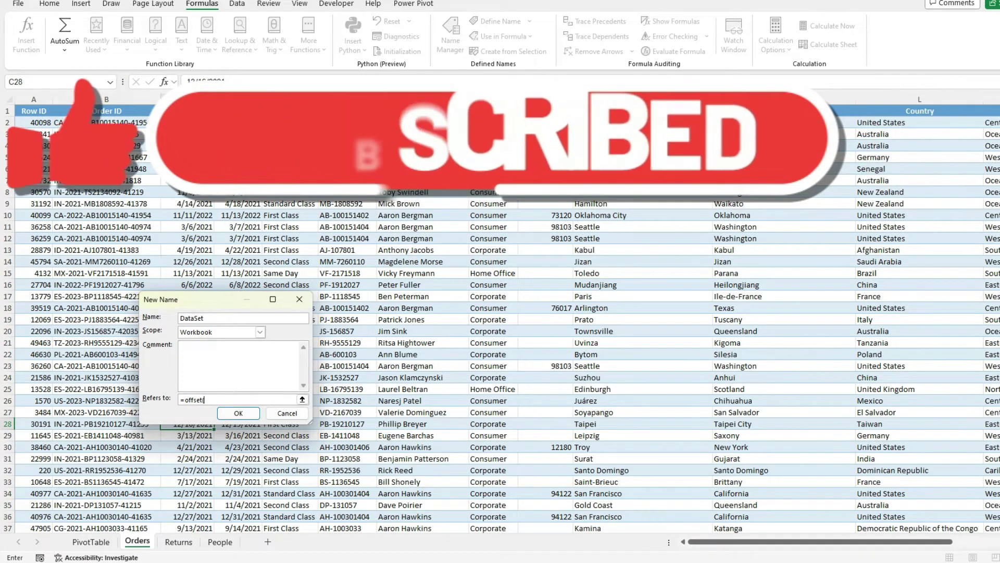
left_click(39, 110)
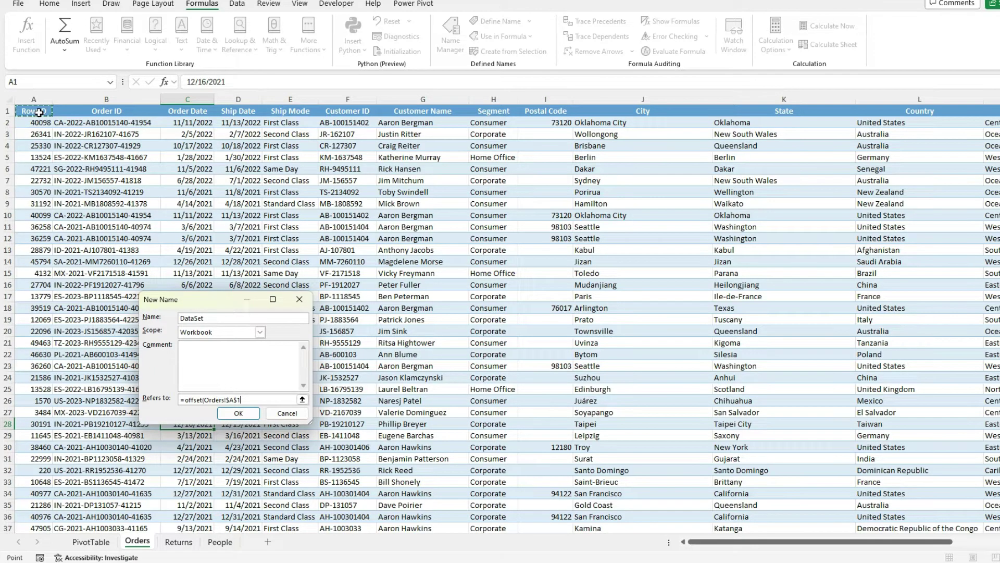
Finish DataSet as =OFFSET(Orders!$A$1,0,0,COUNTA(Orders!$A:$A),COUNTA(Orders!$1:$1)) and save it
type(",0")
type(",0,counta(")
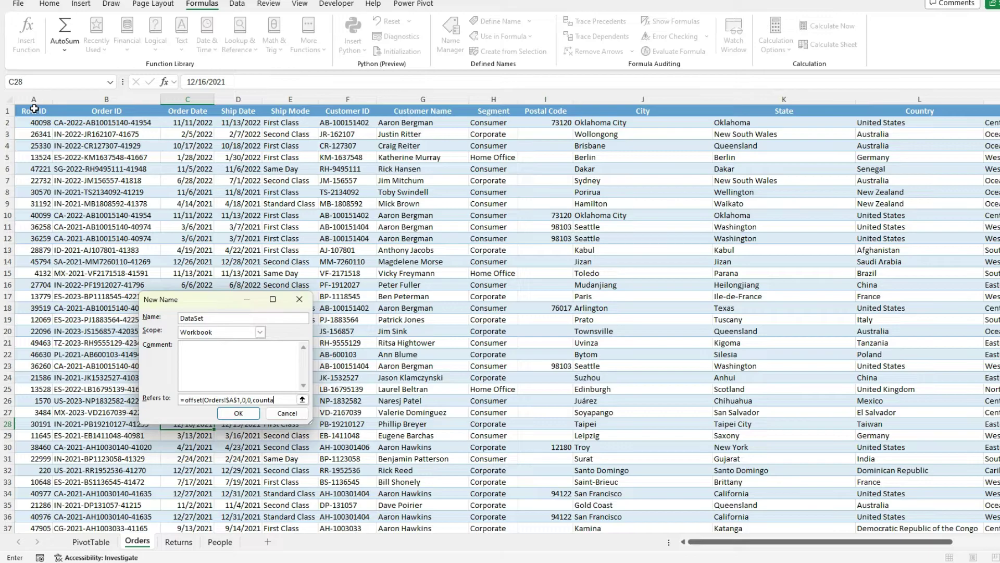
left_click(43, 99)
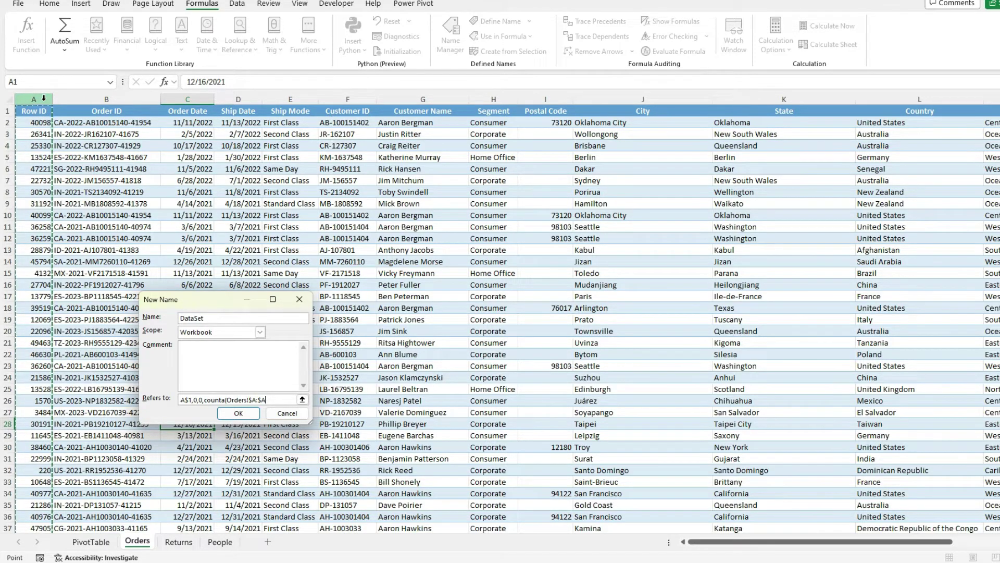
type("),")
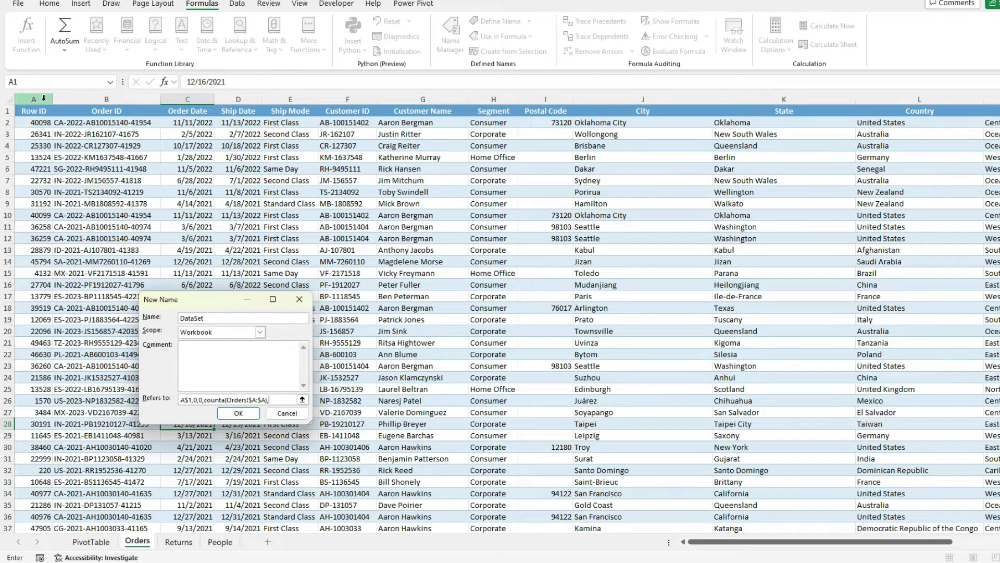
type("counta(")
left_click(8, 111)
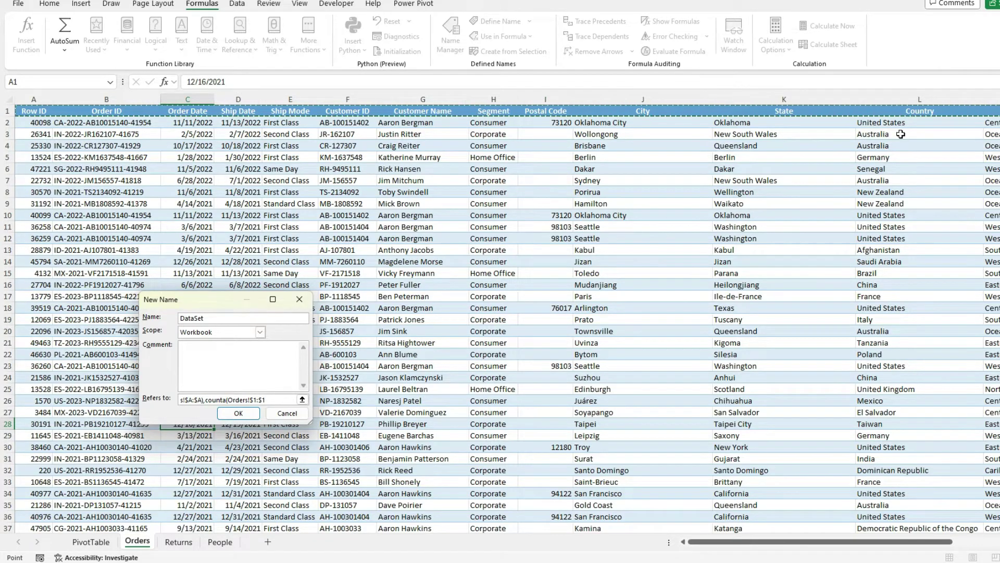
key("F2")
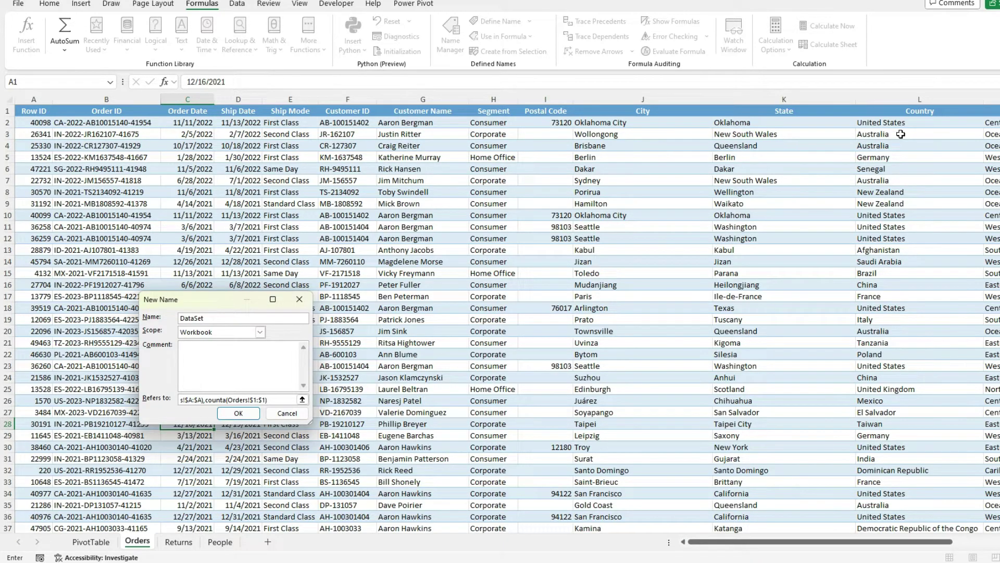
key("Return")
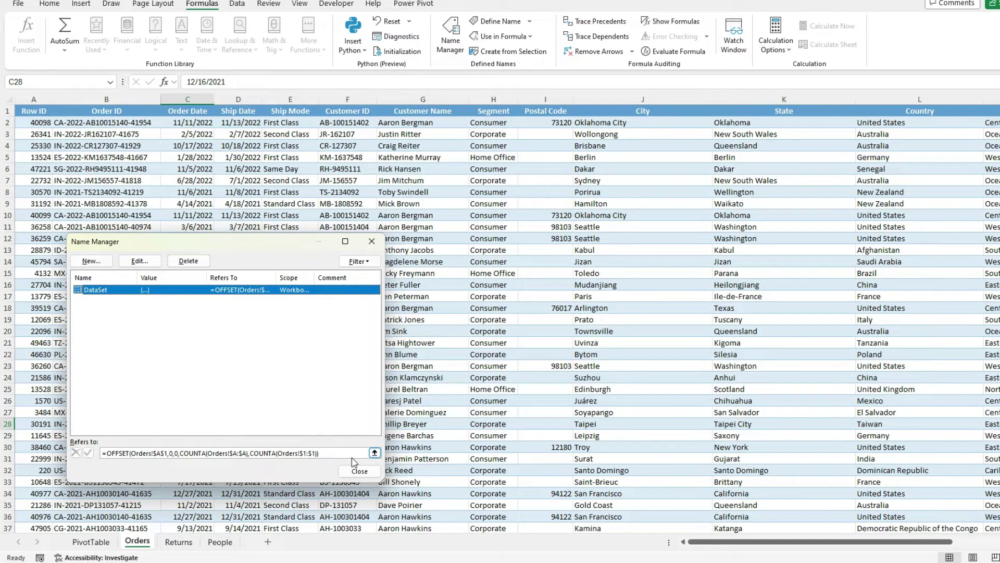
Reopen Name Manager and check that the outlined DataSet range reaches row 51298 on Orders
left_click(359, 469)
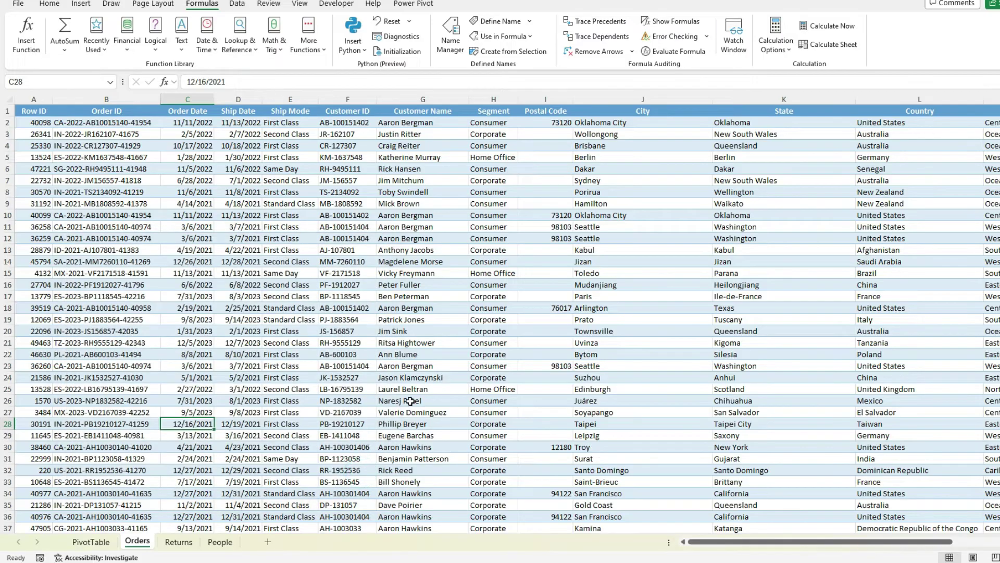
left_click(451, 36)
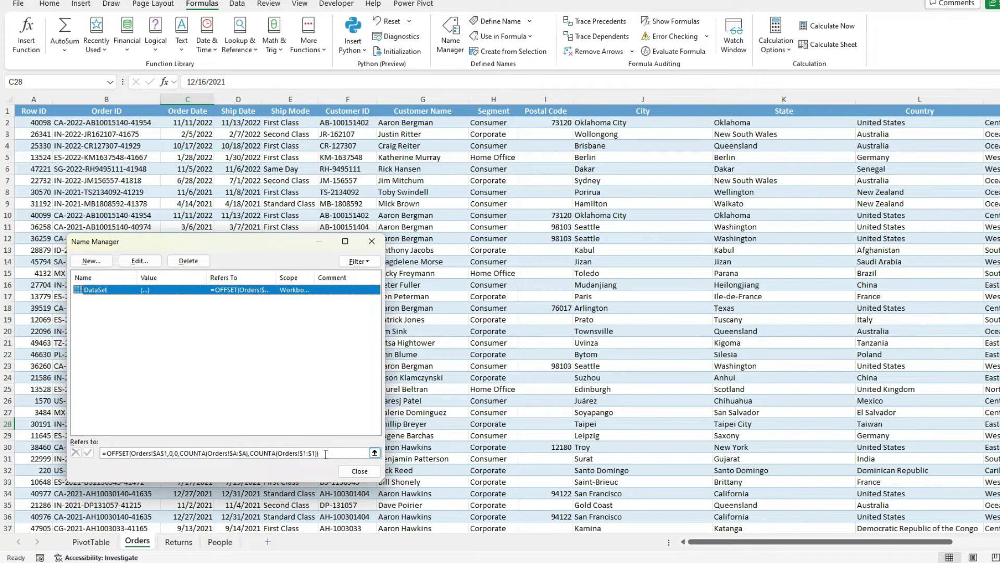
left_click(325, 453)
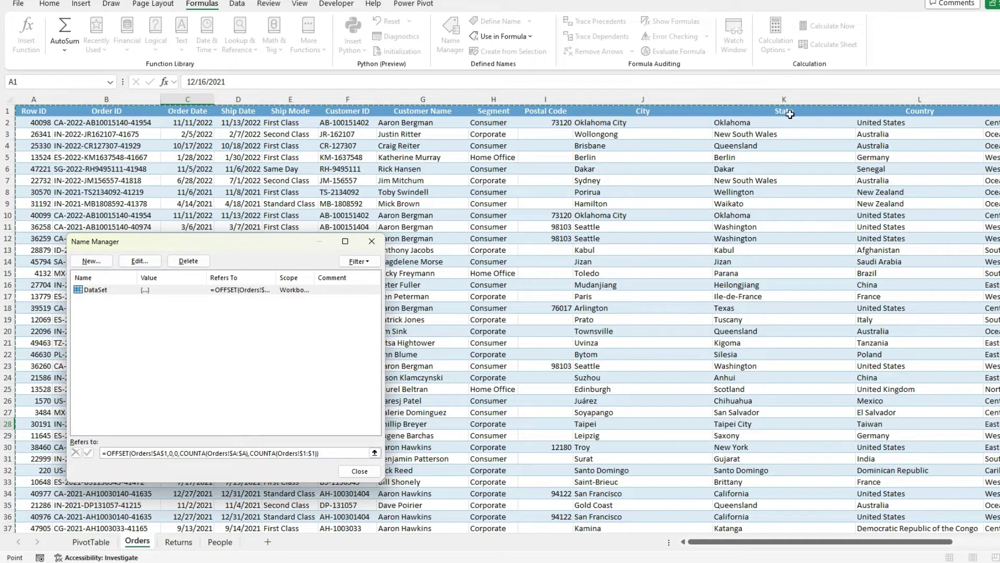
scroll(850, 540, "right", 3)
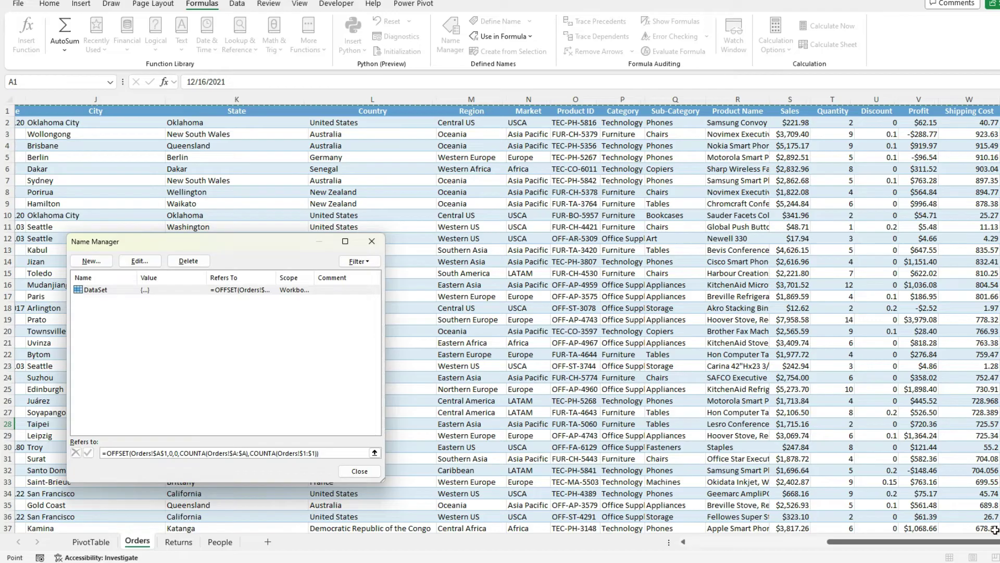
scroll(851, 540, "left", 3)
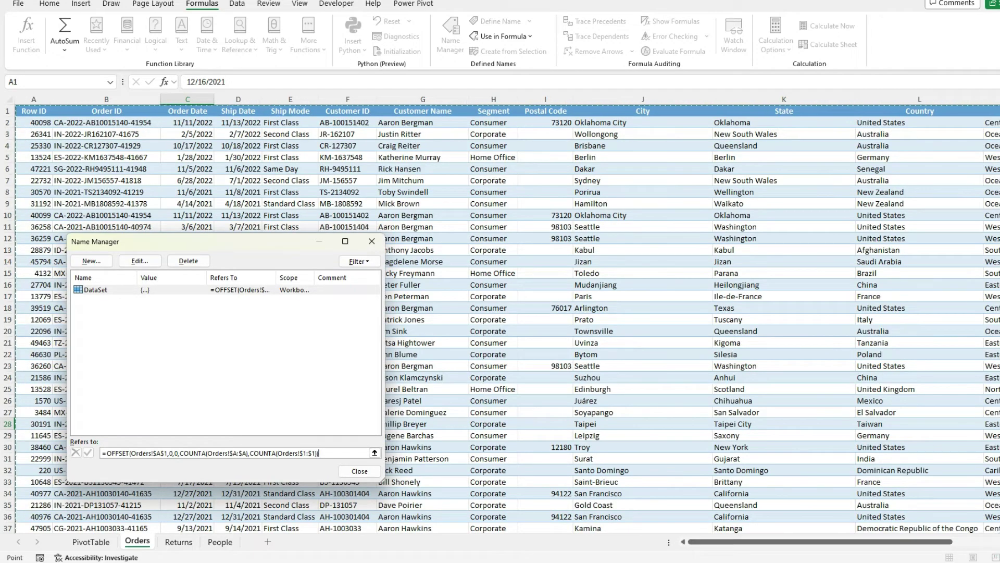
scroll(500, 312, "down", 20)
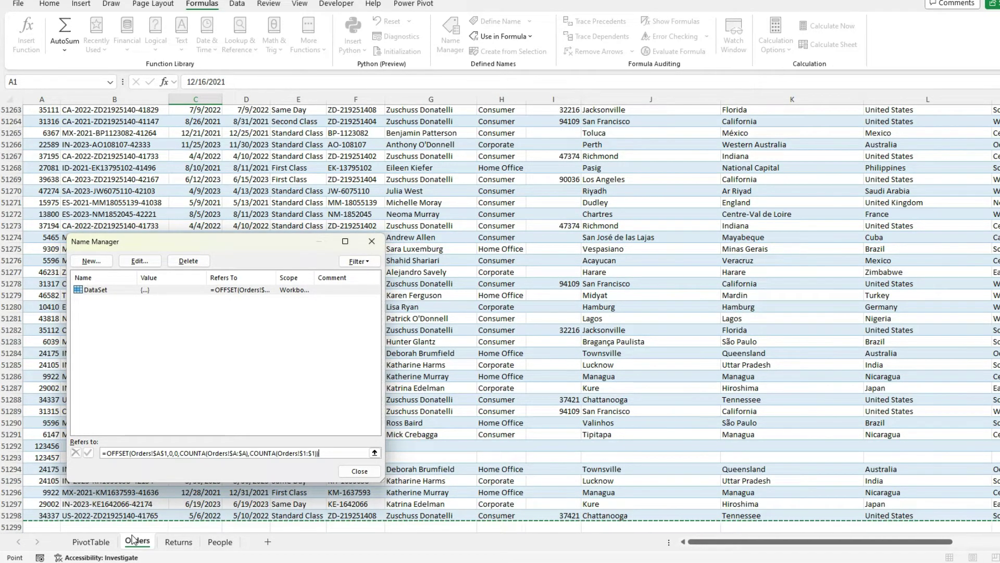
Enter 1111 in cell A51299 just below the Orders data
left_click(360, 470)
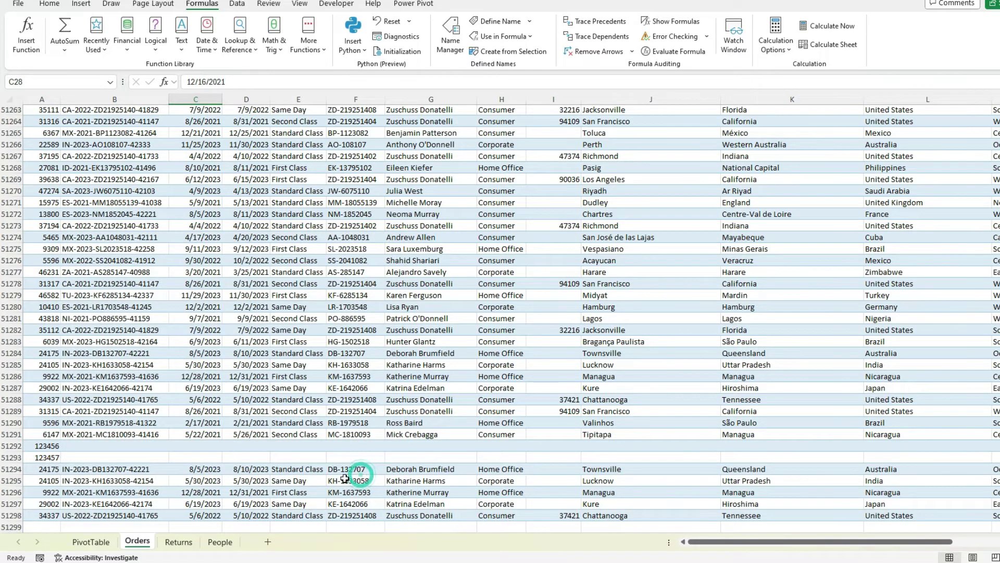
scroll(52, 500, "down", 1)
left_click(48, 494)
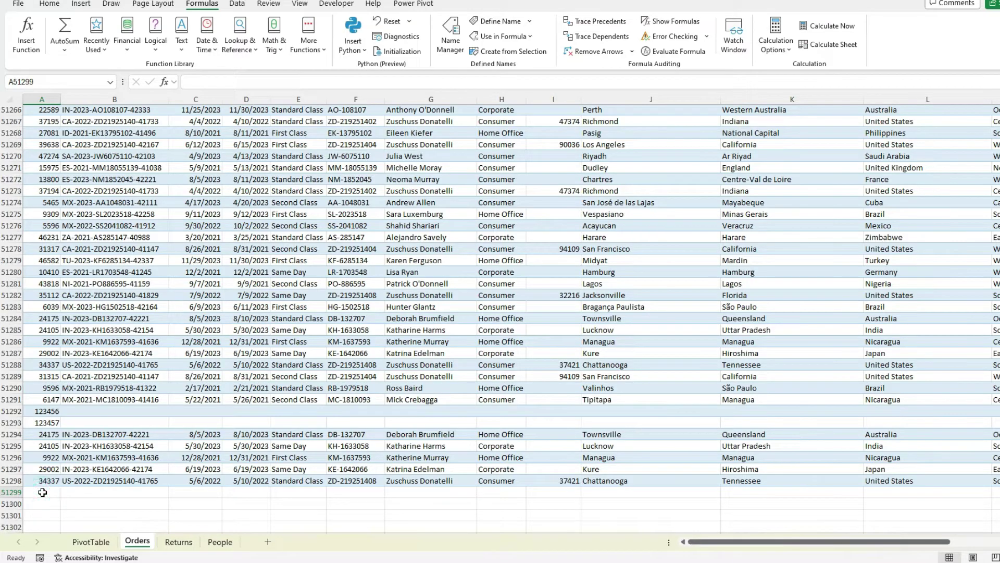
type("1111")
key("Return")
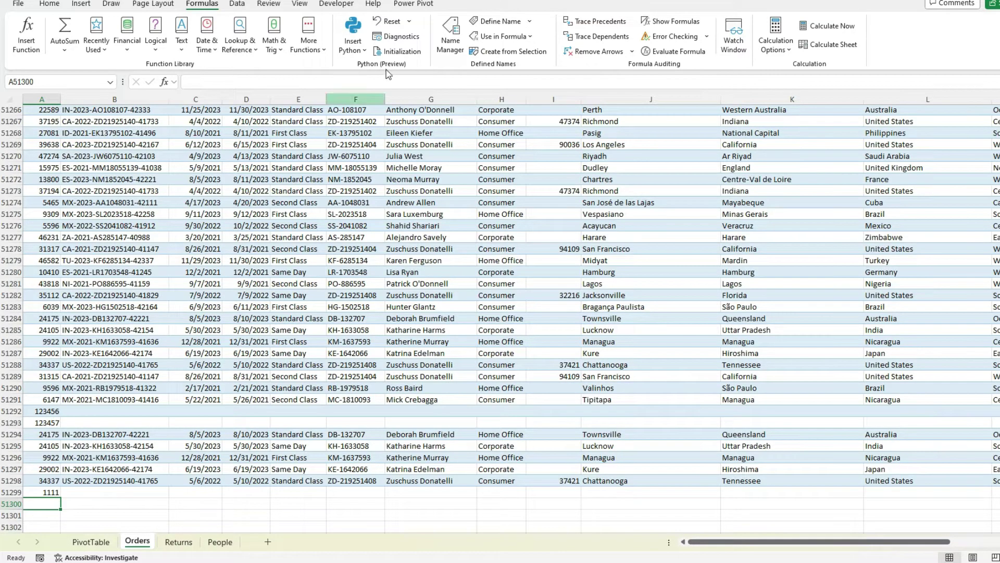
Recheck the DataSet range in Name Manager, then return to the PivotTable sheet
left_click(457, 43)
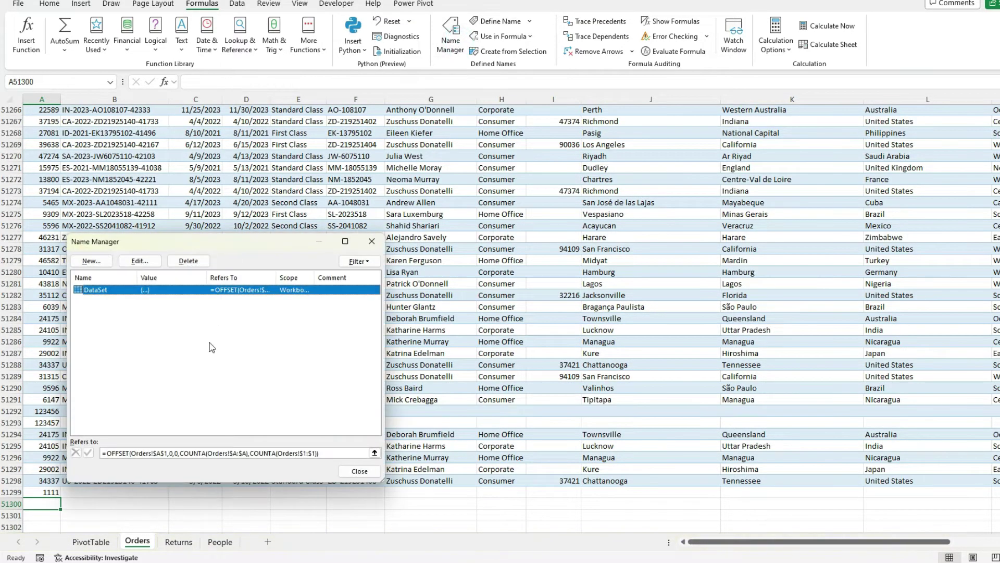
left_click(332, 452)
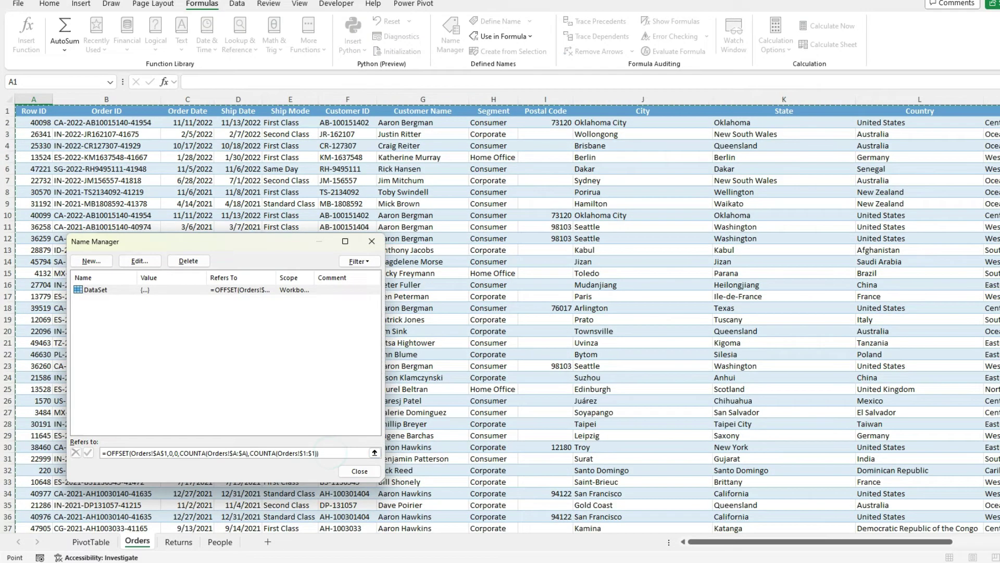
scroll(54, 520, "down", 15)
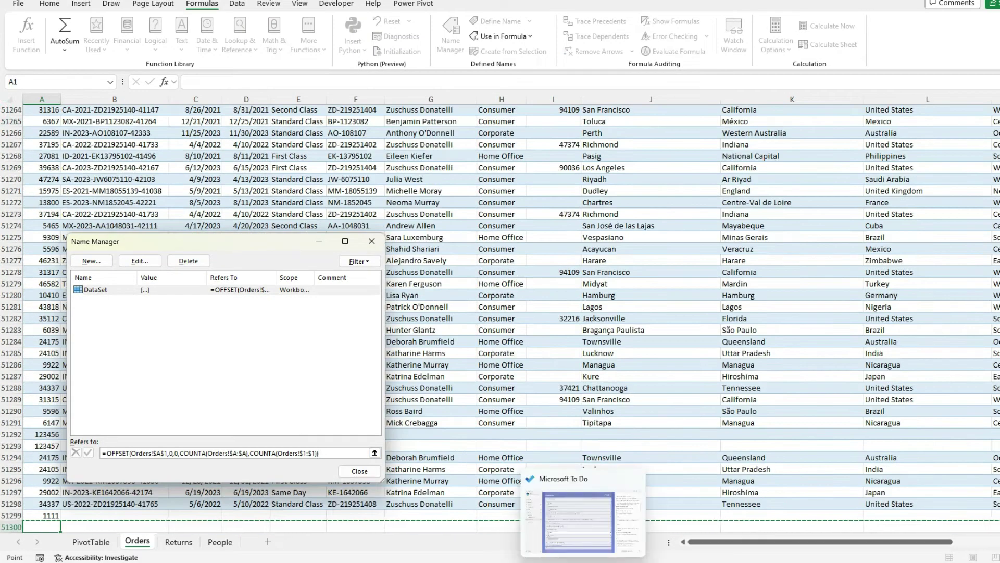
scroll(68, 501, "down", 1)
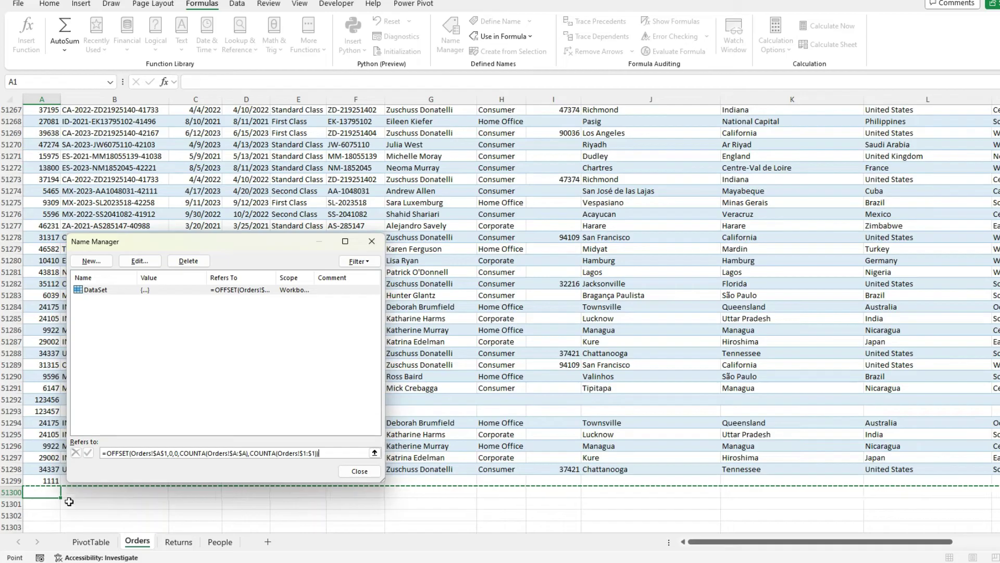
scroll(83, 495, "up", 1)
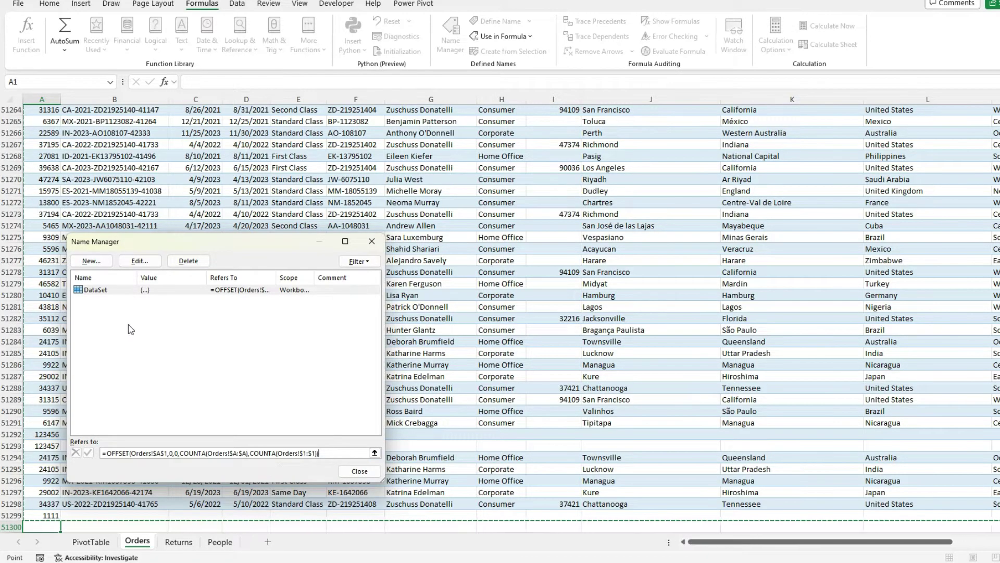
left_click(360, 471)
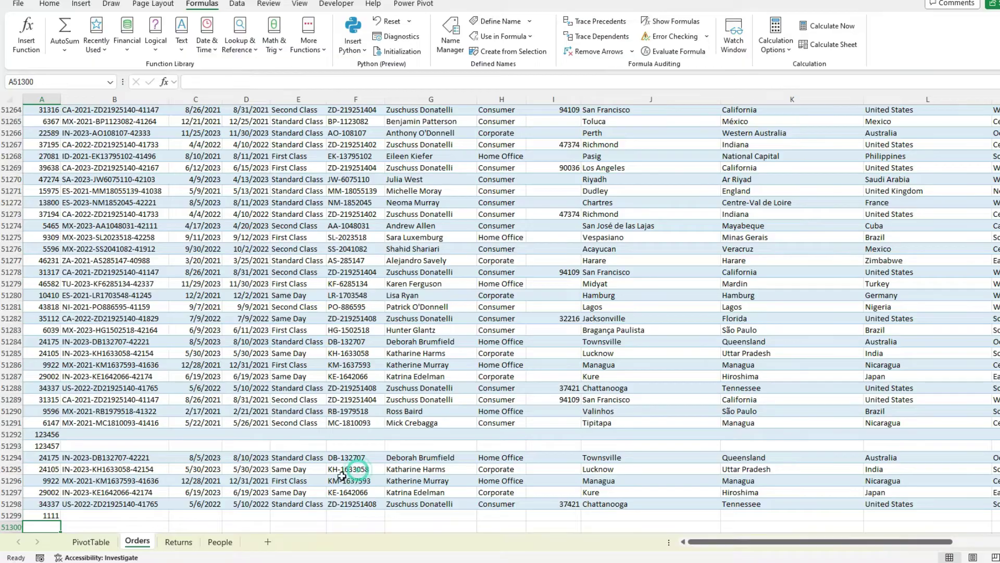
left_click(92, 542)
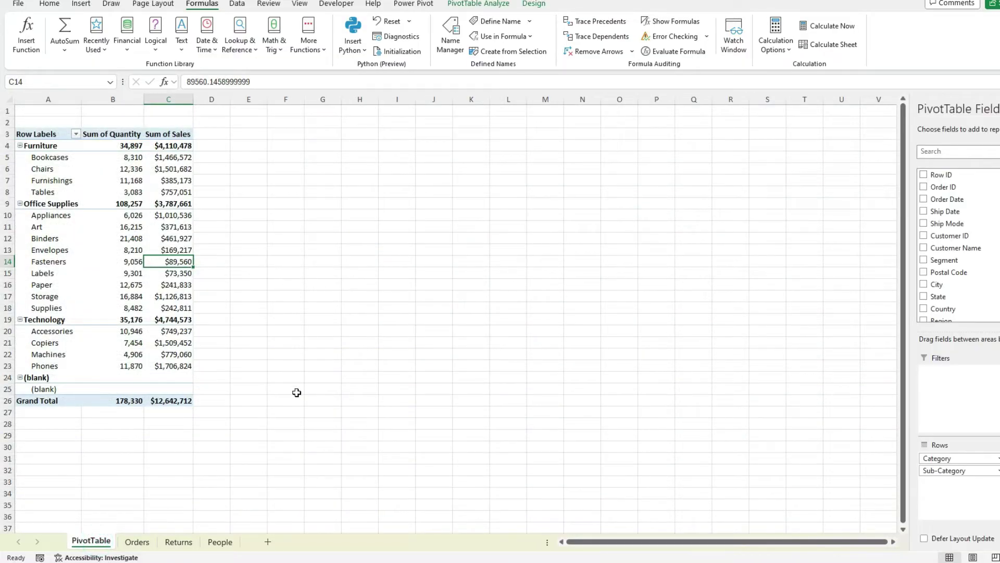
Replace the PivotTable source Orders!$A$1:$X$51298 with the named range DataSet
left_click(479, 4)
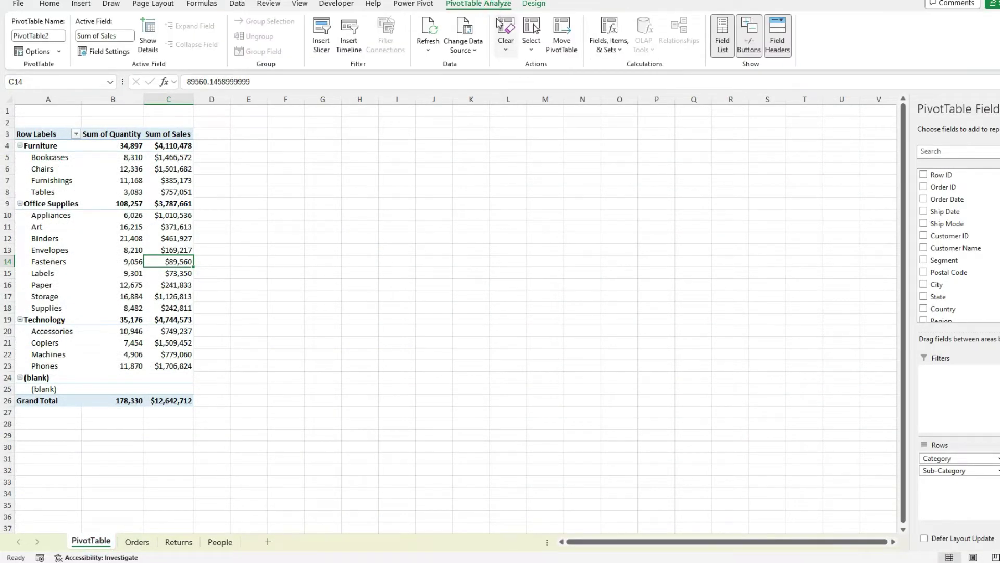
left_click(468, 29)
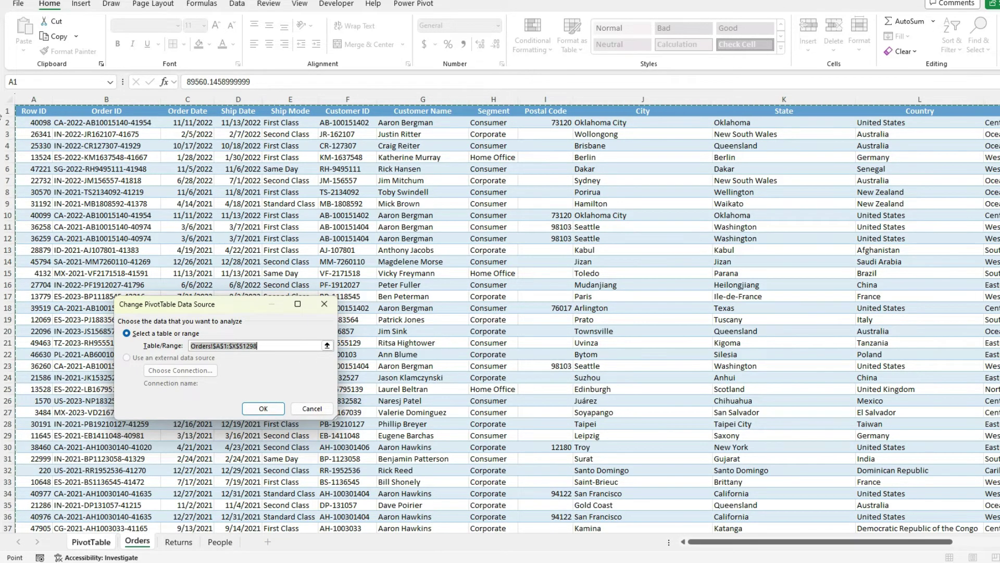
scroll(498, 477, "down", 20)
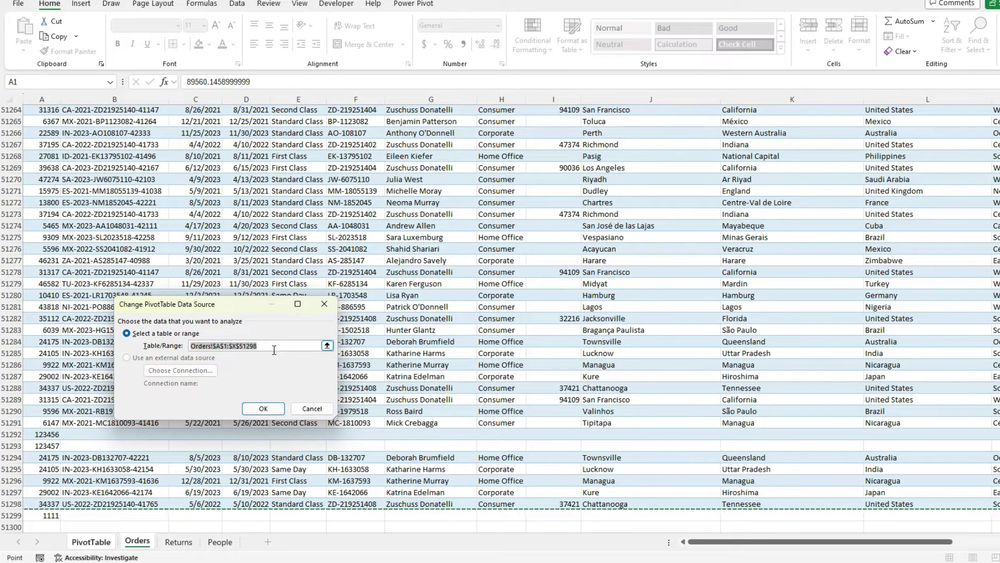
type("DataSe")
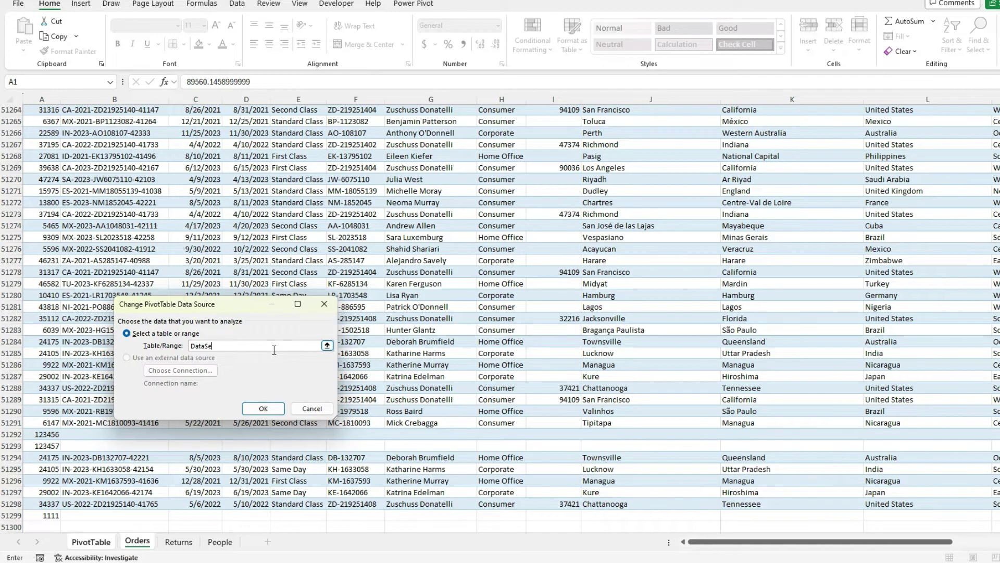
type("t")
key("Return")
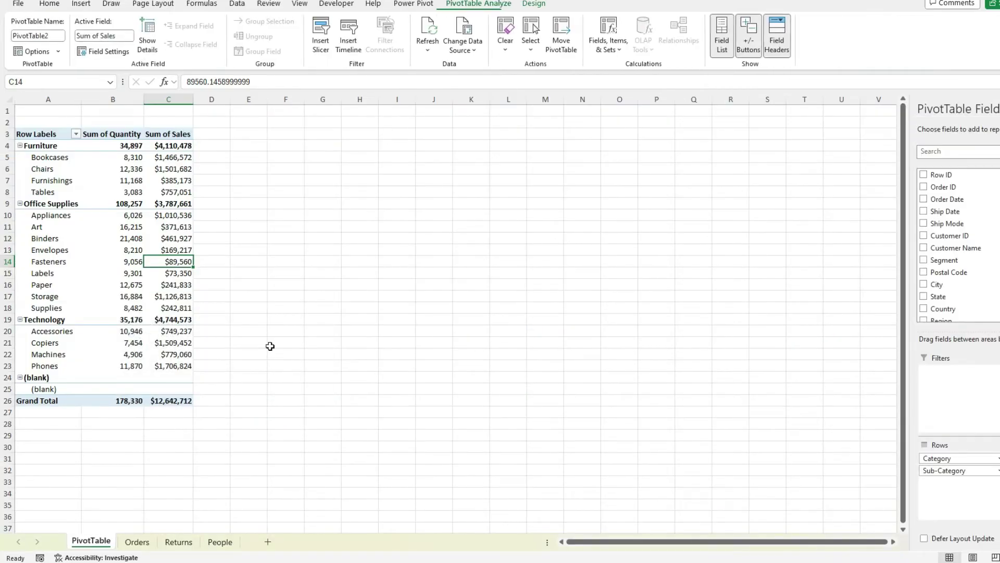
left_click(458, 36)
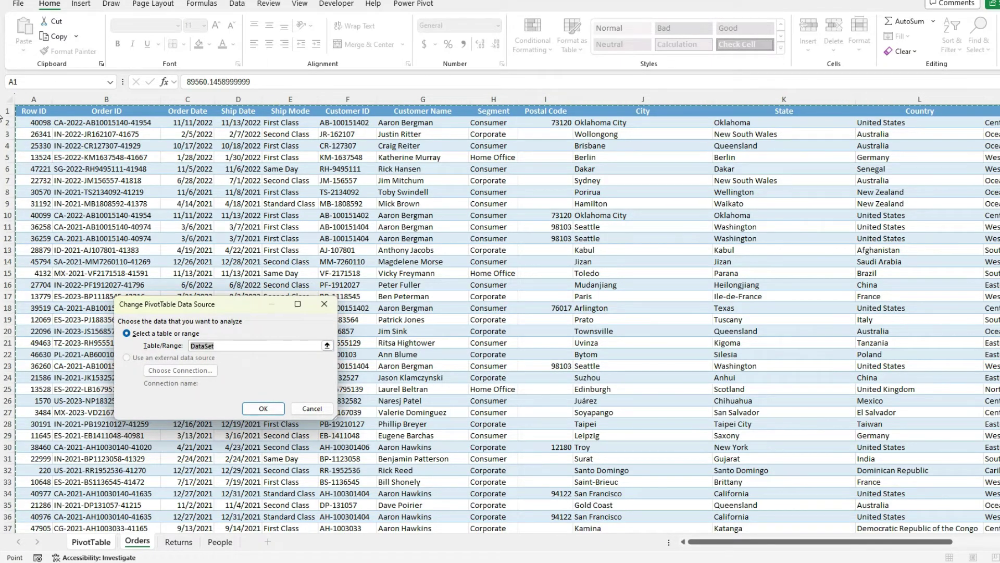
Review the DataSet range on the Orders sheet and confirm it as the PivotTable source
scroll(501, 313, "down", 20)
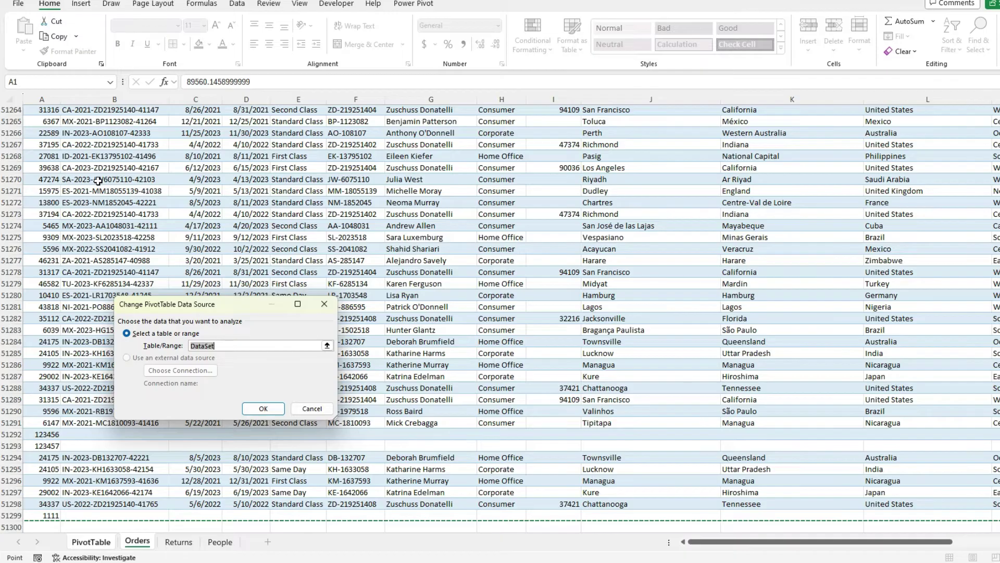
left_click(42, 97)
left_click(266, 409)
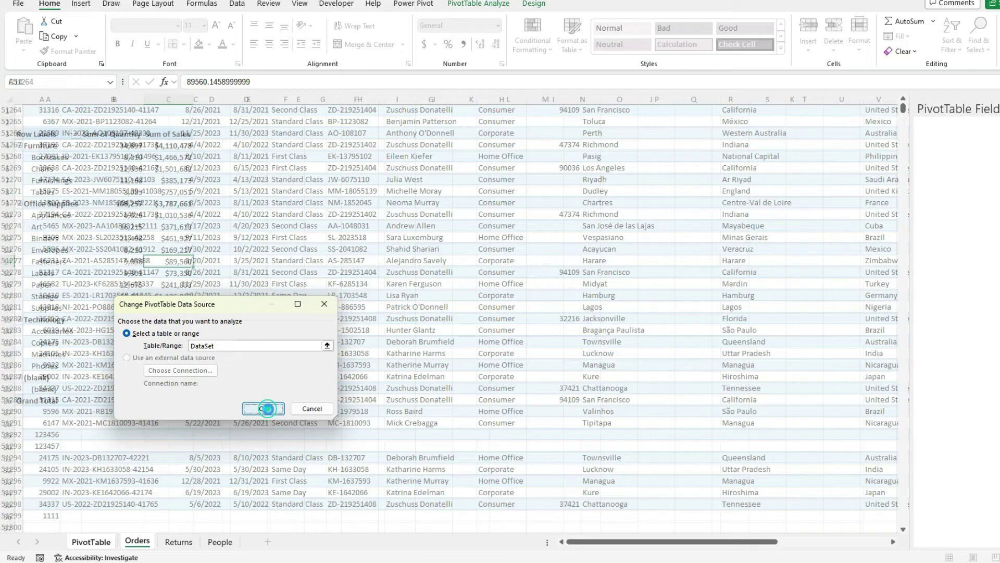
Refresh the PivotTable (Grand Total stays 178,330 units, $12,642,712) and switch to Orders
right_click(180, 252)
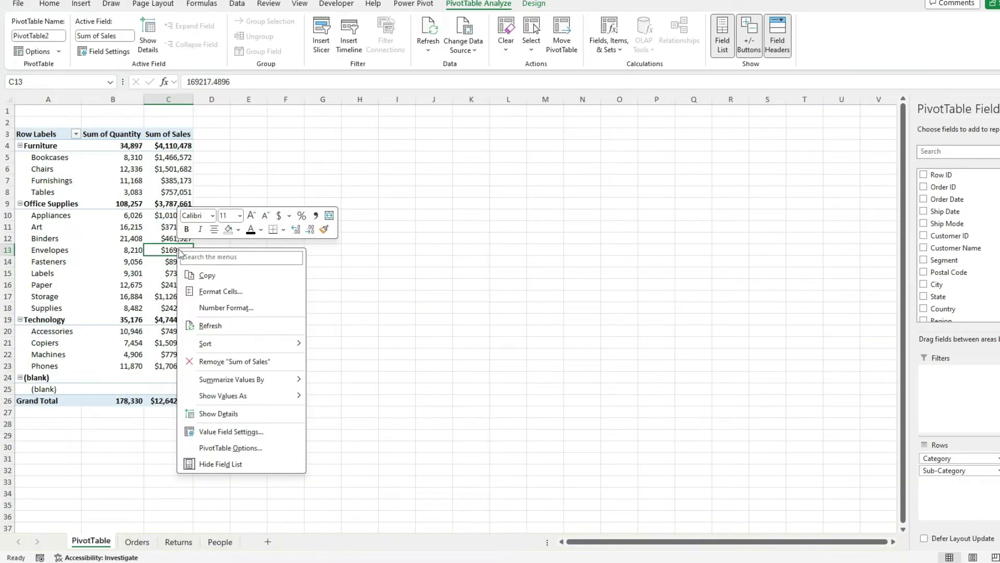
left_click(225, 324)
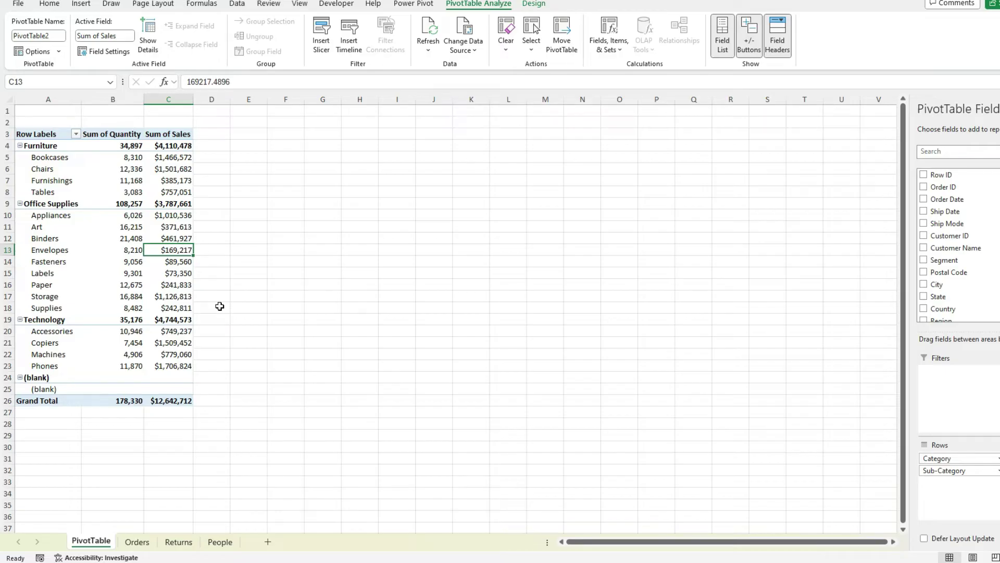
left_click(139, 542)
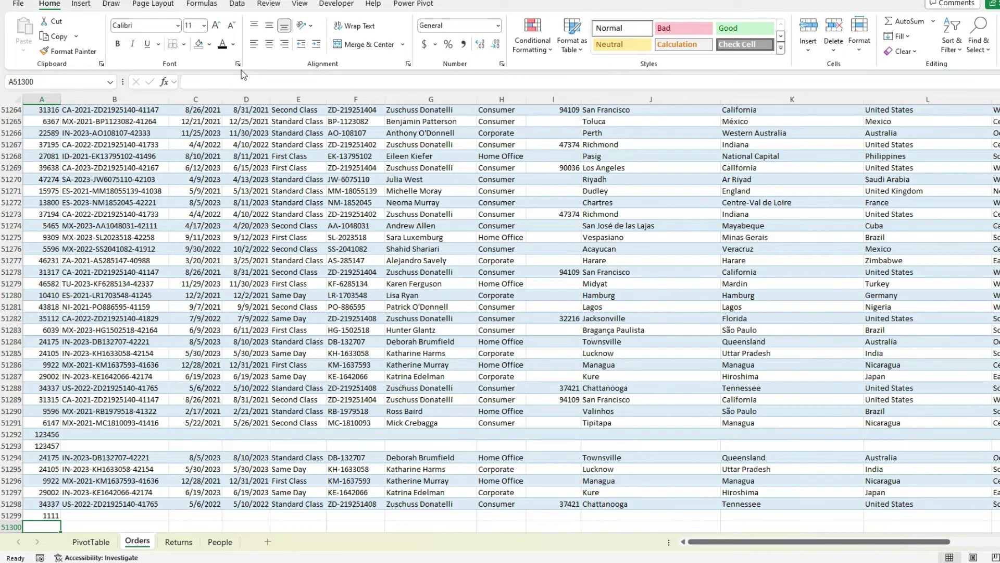
left_click(208, 9)
left_click(450, 36)
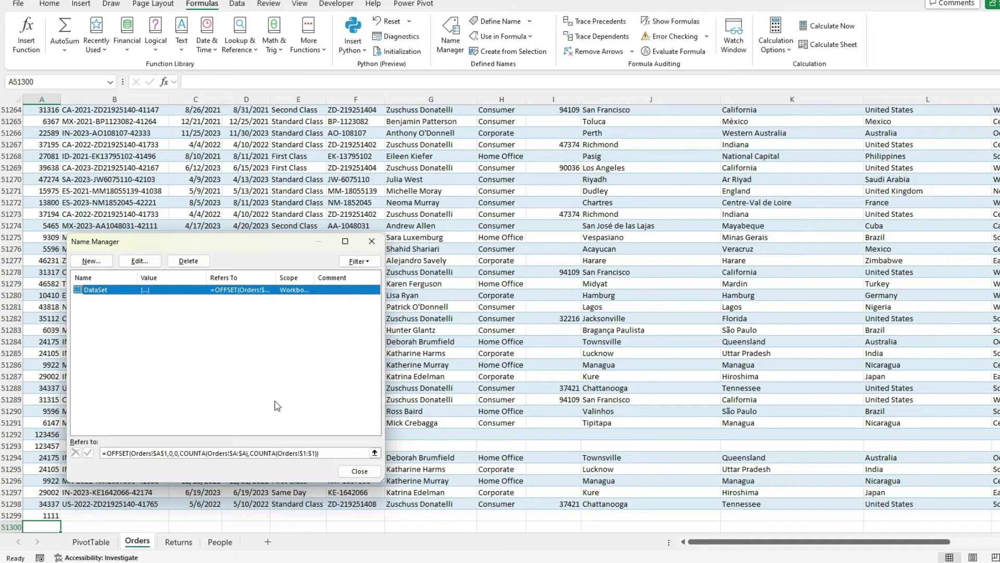
left_click(365, 470)
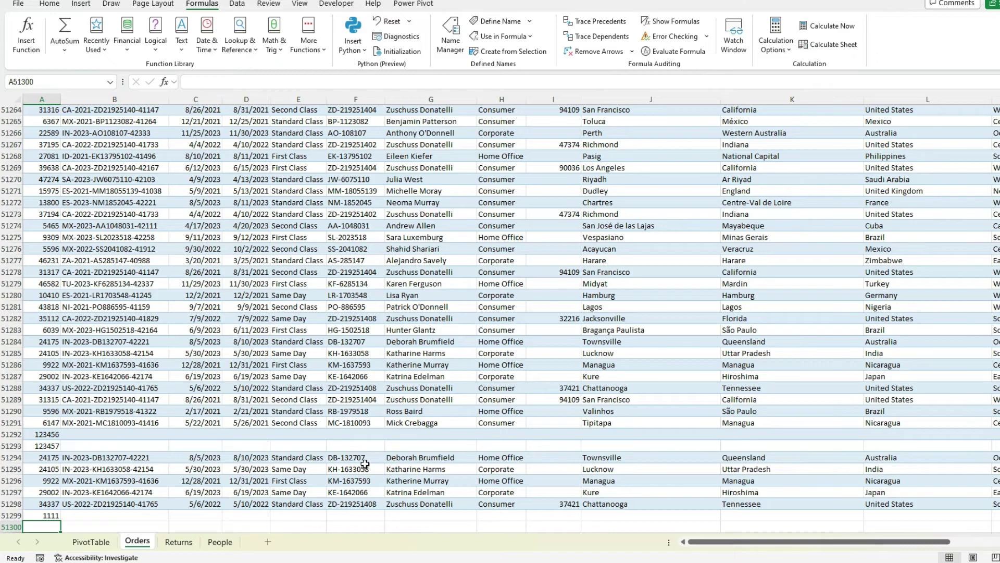
left_click(103, 543)
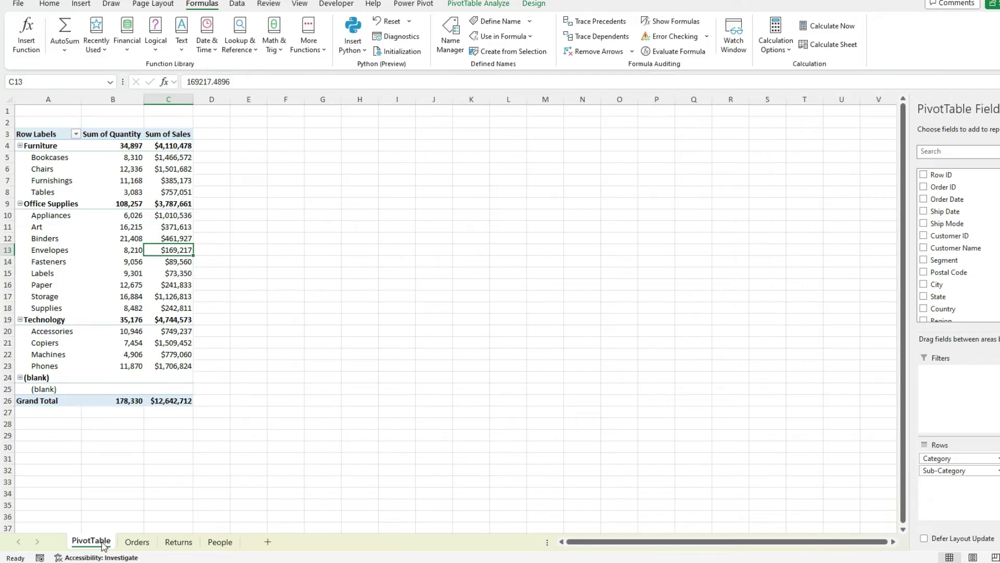
left_click(502, 5)
left_click(463, 28)
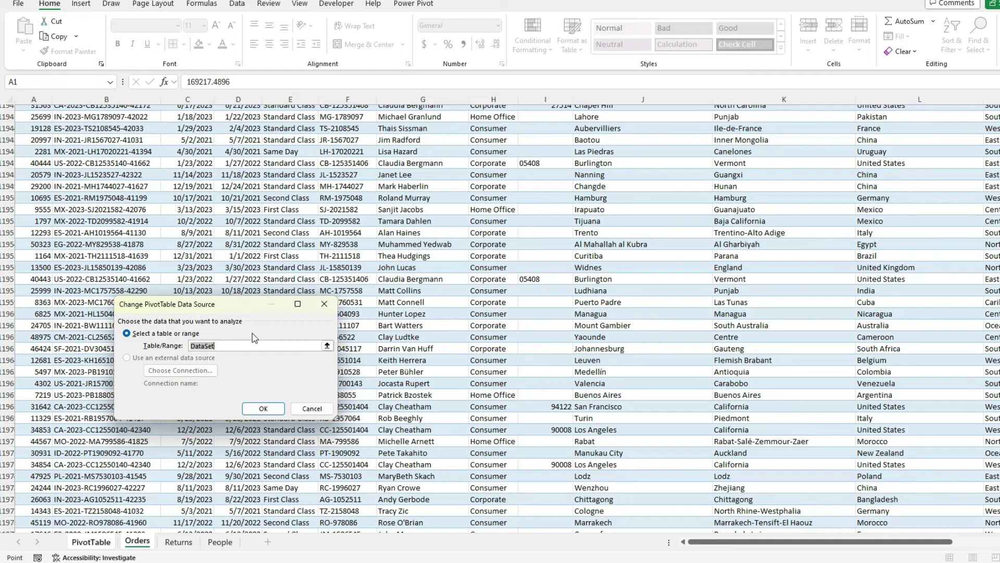
left_click(260, 410)
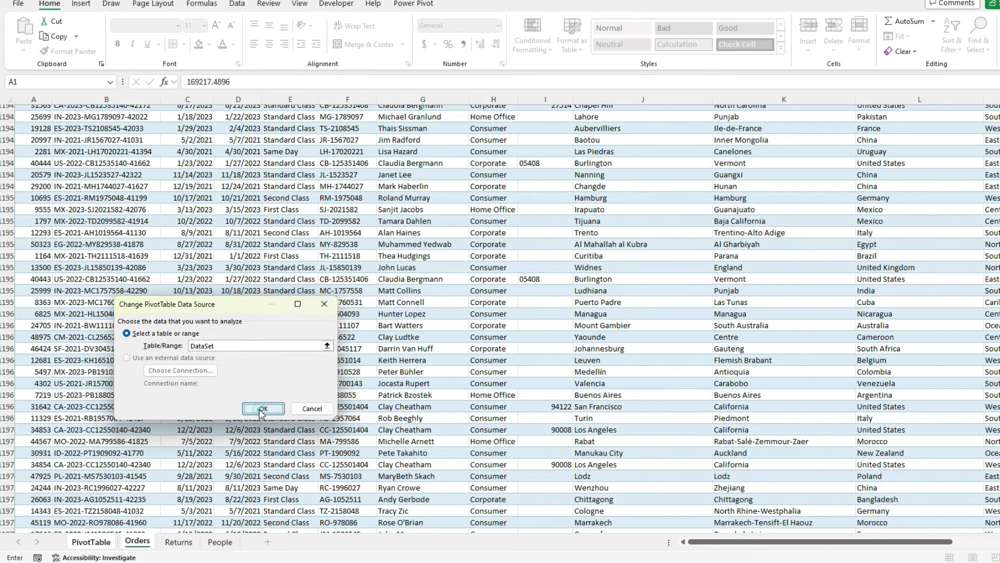